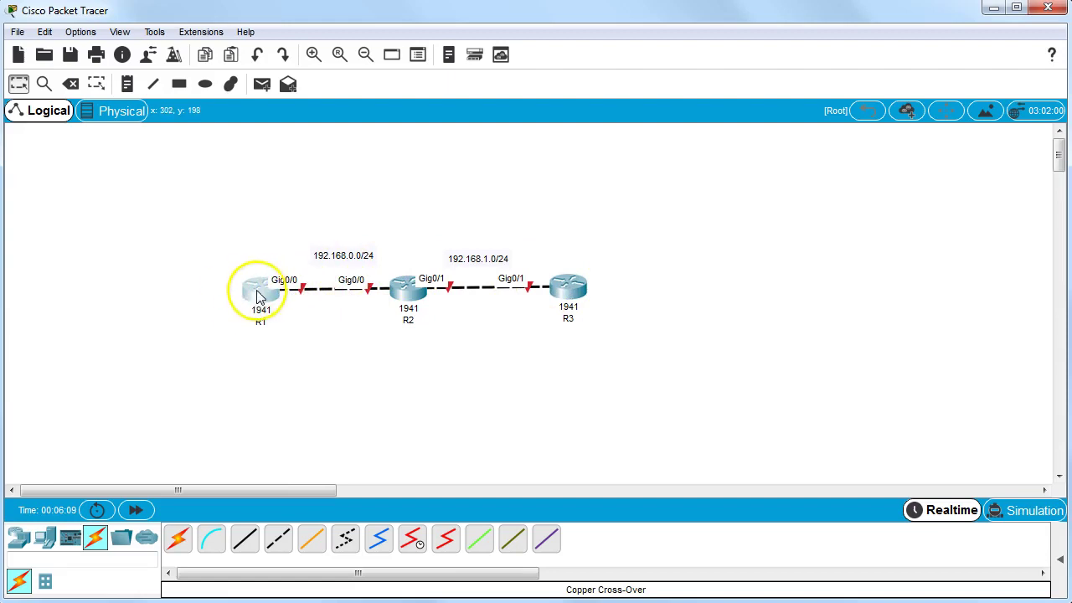
- Open R1's CLI and enter privileged, then global configuration mode (en, conf t)
{"action": "left_click", "coordinate": [259, 289]}
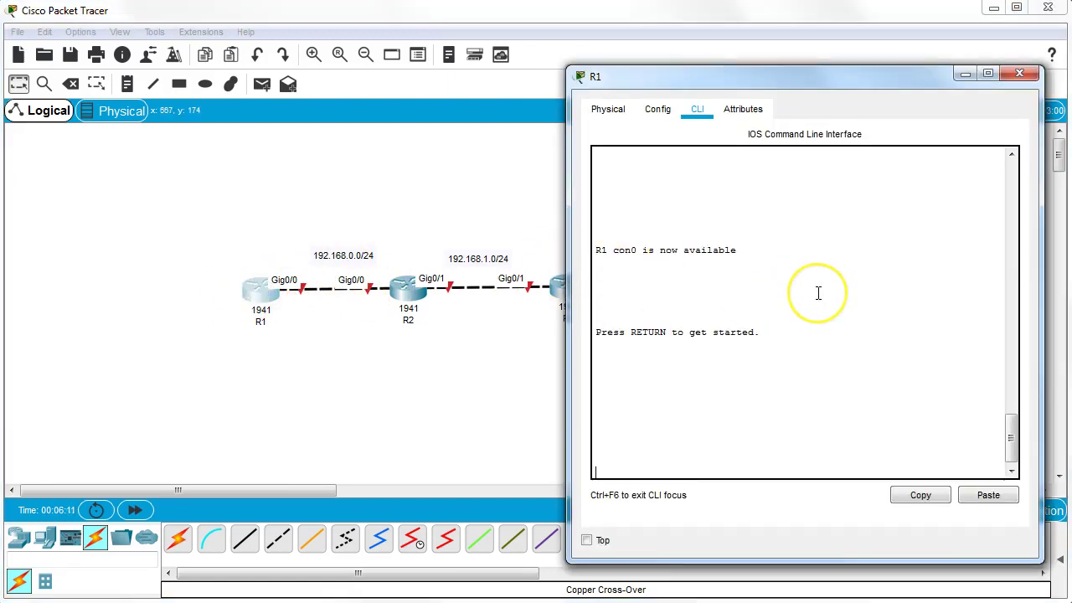
{"action": "key", "text": "Return"}
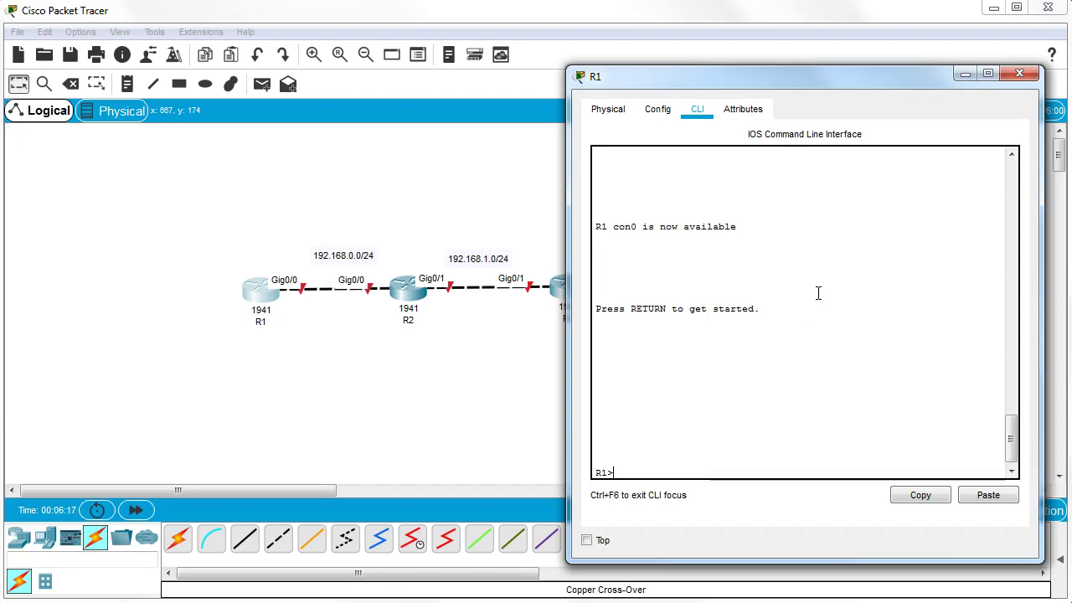
{"action": "type", "text": "en"}
{"action": "key", "text": "Return"}
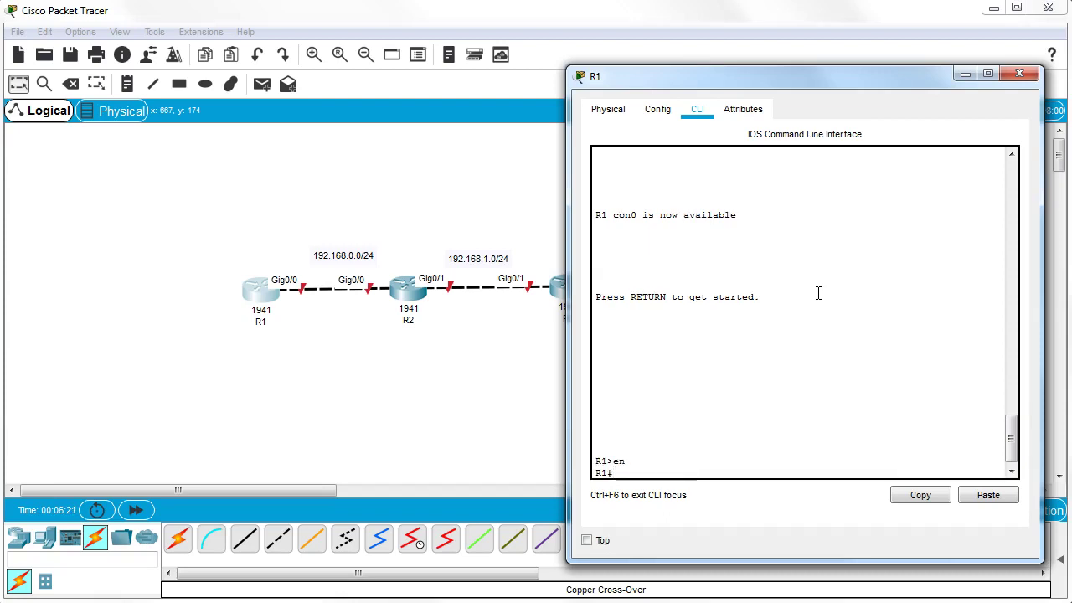
{"action": "type", "text": "conf t"}
{"action": "key", "text": "Return"}
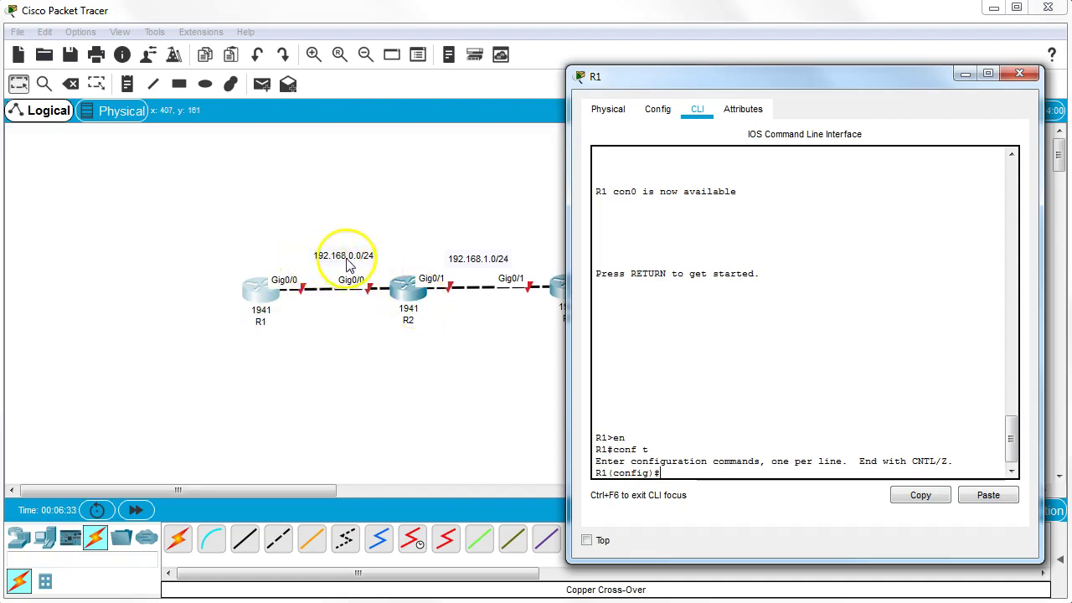
- Assign Gig0/0 the address 192.168.0.1 255.255.255.0 and enable it with no shutdown
{"action": "left_click", "coordinate": [784, 355]}
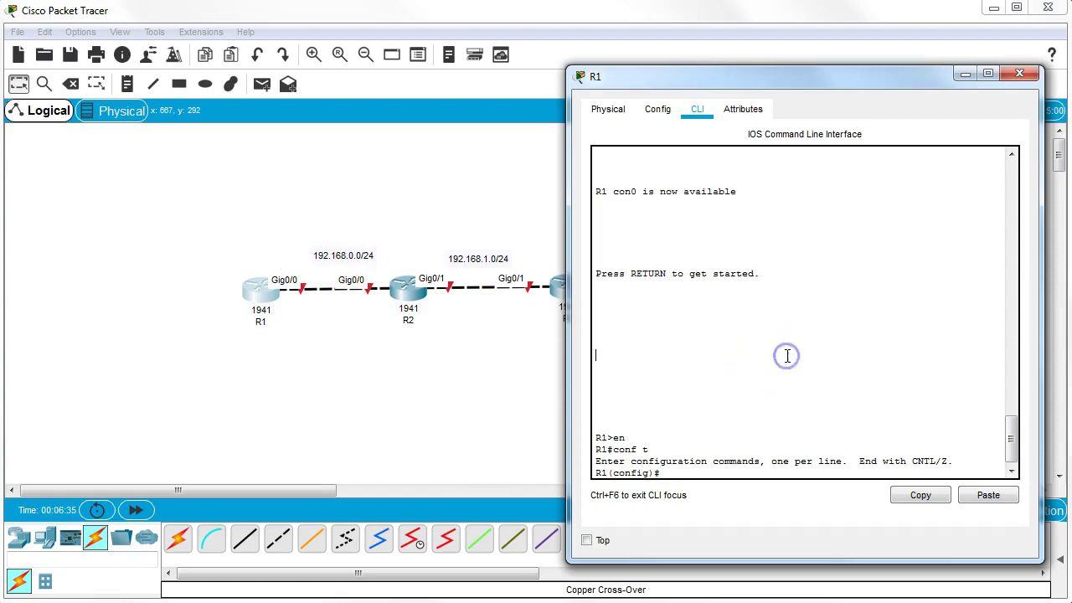
{"action": "type", "text": "ip address"}
{"action": "key", "text": "BackSpace"}
{"action": "key", "text": "BackSpace"}
{"action": "key", "text": "BackSpace"}
{"action": "key", "text": "BackSpace"}
{"action": "key", "text": "BackSpace"}
{"action": "key", "text": "BackSpace"}
{"action": "key", "text": "BackSpace"}
{"action": "key", "text": "BackSpace"}
{"action": "key", "text": "BackSpace"}
{"action": "key", "text": "BackSpace"}
{"action": "type", "text": "int g0/0"}
{"action": "key", "text": "Return"}
{"action": "type", "text": "ip a"}
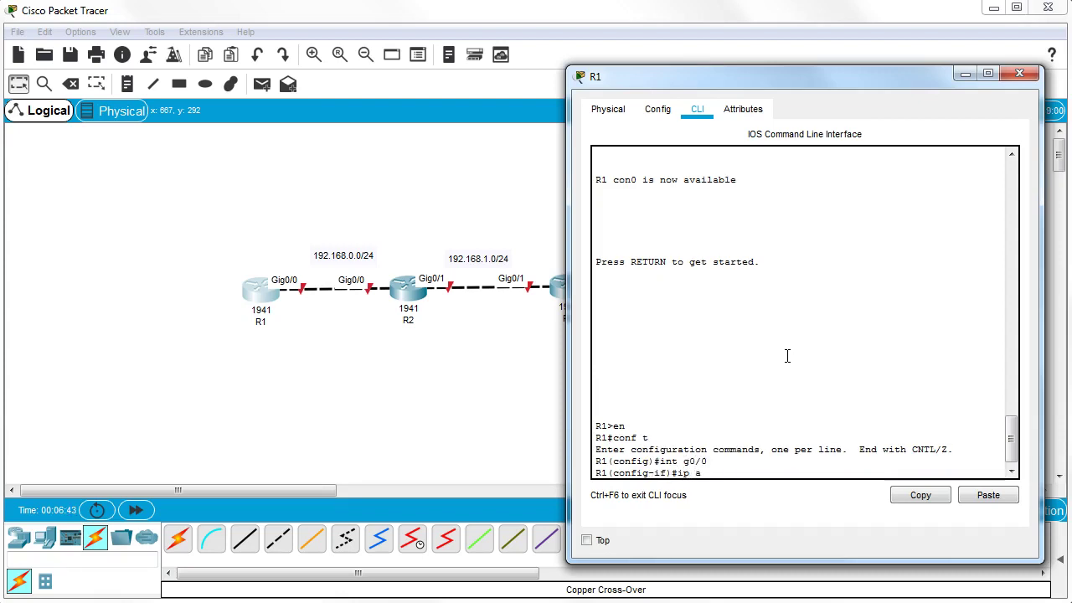
{"action": "type", "text": "ddress 192.168.0.1 2"}
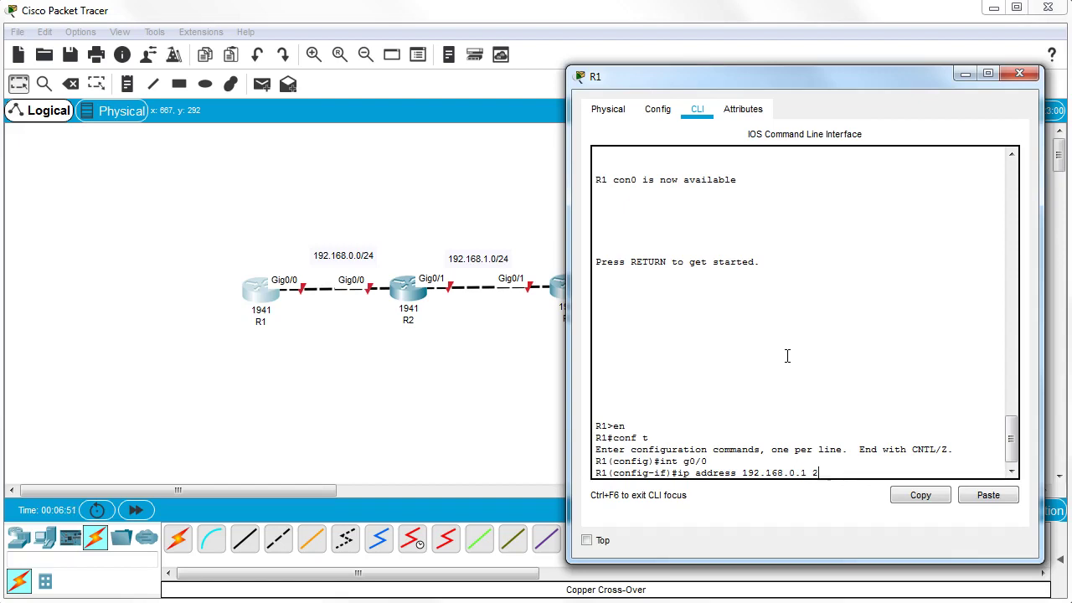
{"action": "type", "text": "55.255.255.0"}
{"action": "key", "text": "Return"}
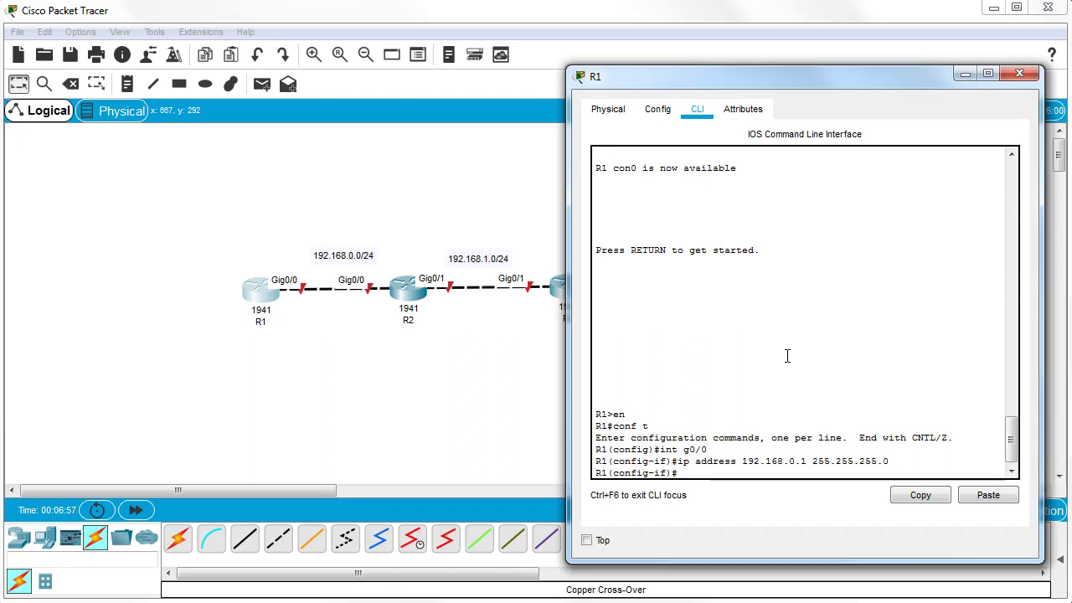
{"action": "type", "text": "no shutdown"}
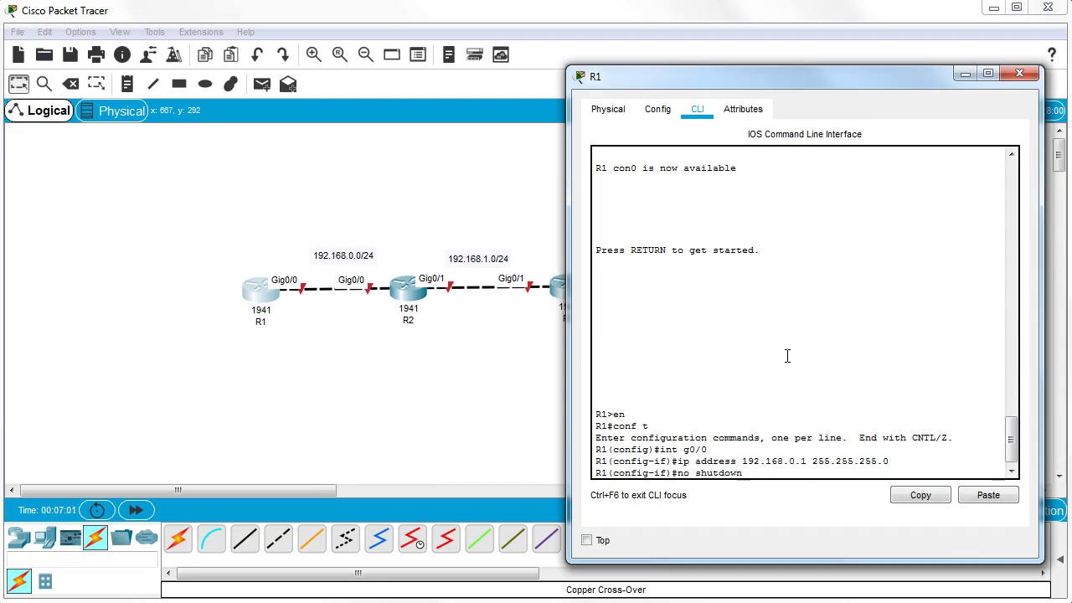
{"action": "key", "text": "Return"}
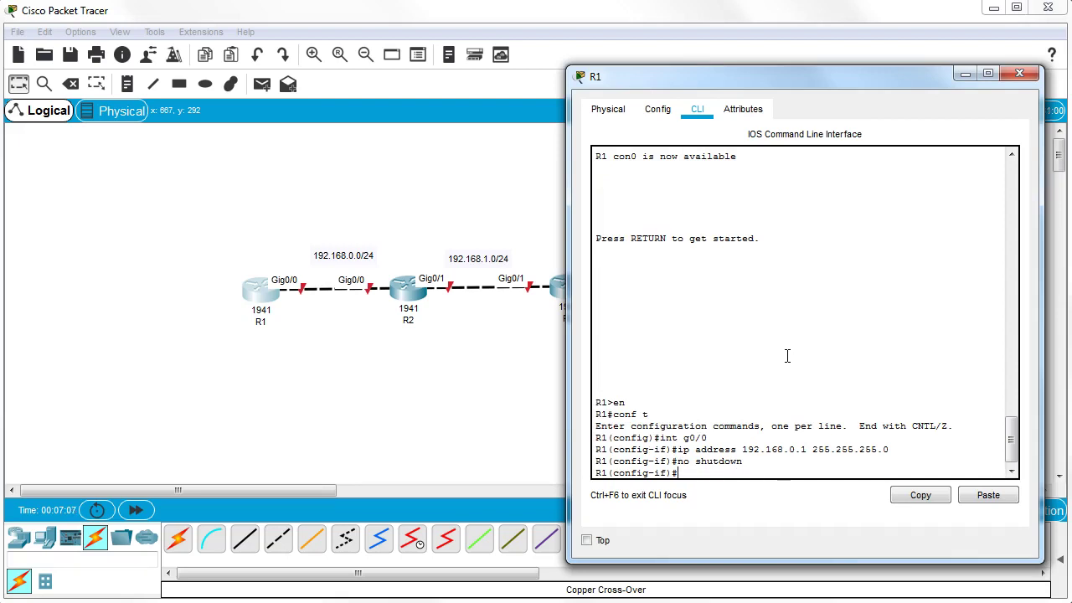
- Switch from R1 to R2's CLI and enter global configuration mode
{"action": "left_click", "coordinate": [1019, 74]}
{"action": "left_click", "coordinate": [406, 291]}
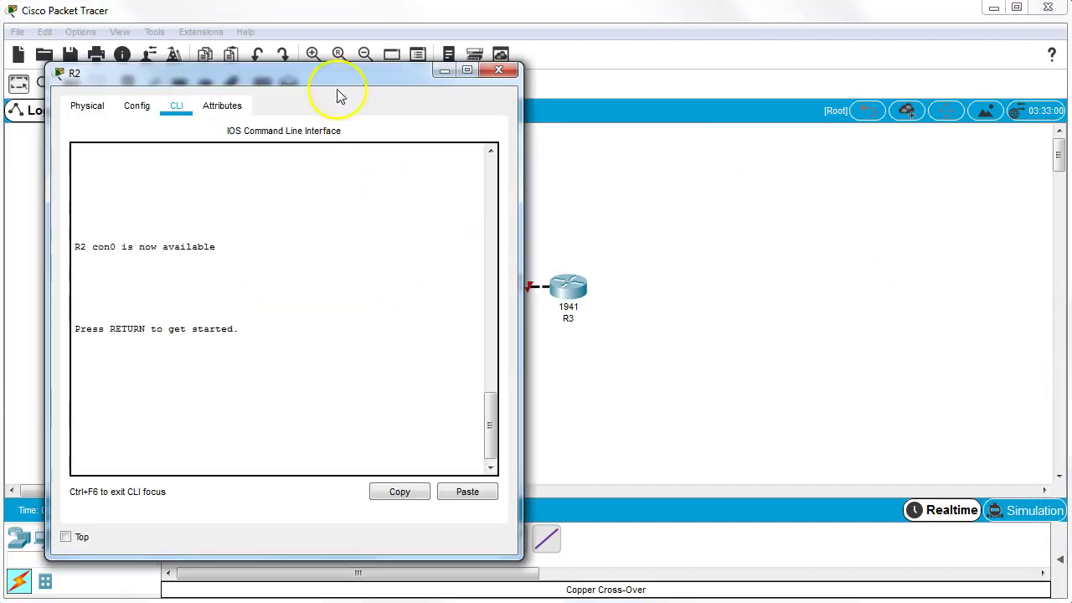
{"action": "left_click_drag", "start_coordinate": [382, 67], "coordinate": [859, 79]}
{"action": "left_click", "coordinate": [863, 276]}
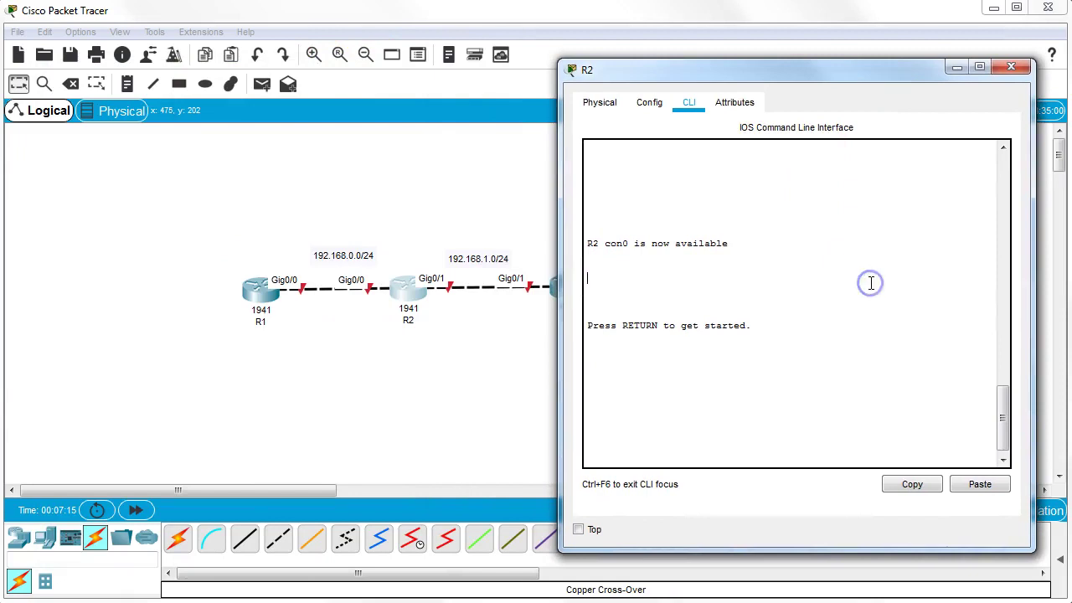
{"action": "key", "text": "Return"}
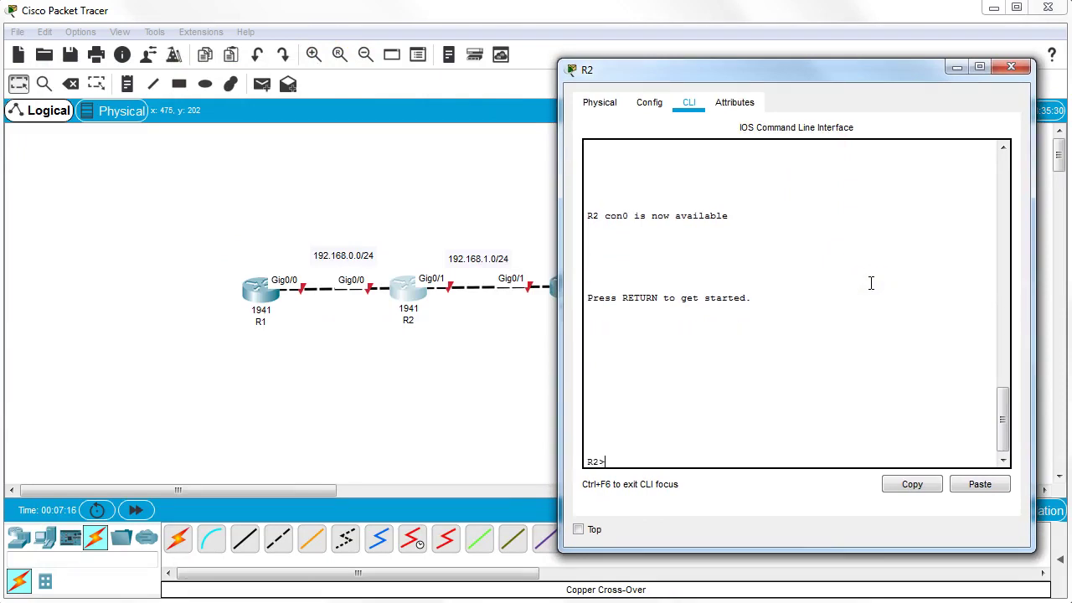
{"action": "type", "text": "en"}
{"action": "key", "text": "Return"}
{"action": "type", "text": "conf t"}
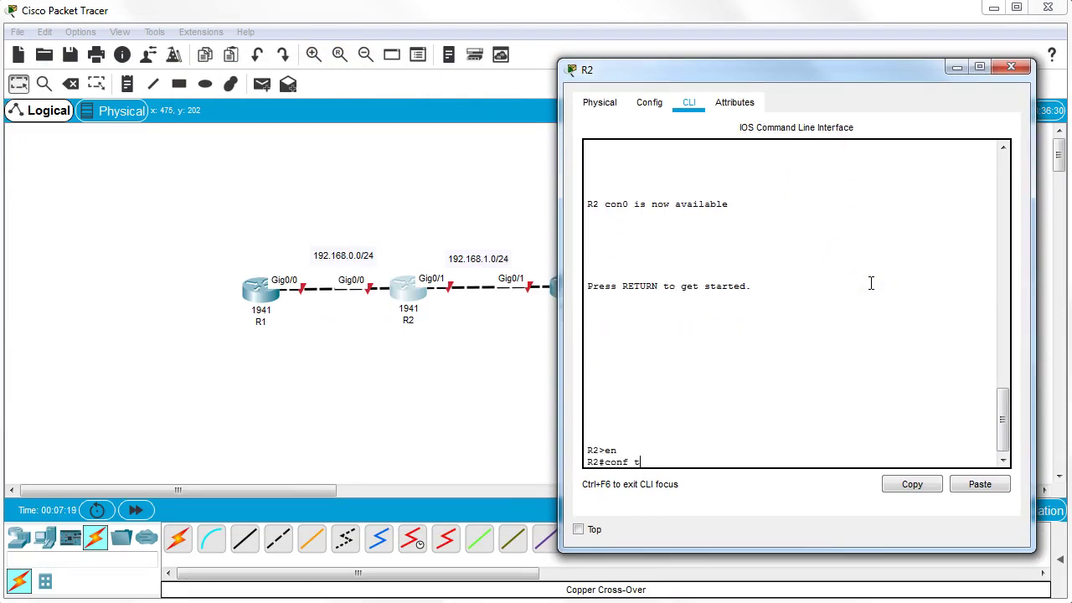
{"action": "key", "text": "Return"}
- Assign R2's Gig0/0 the address 192.168.0.2 255.255.255.0 and bring it up
{"action": "type", "text": "int g0"}
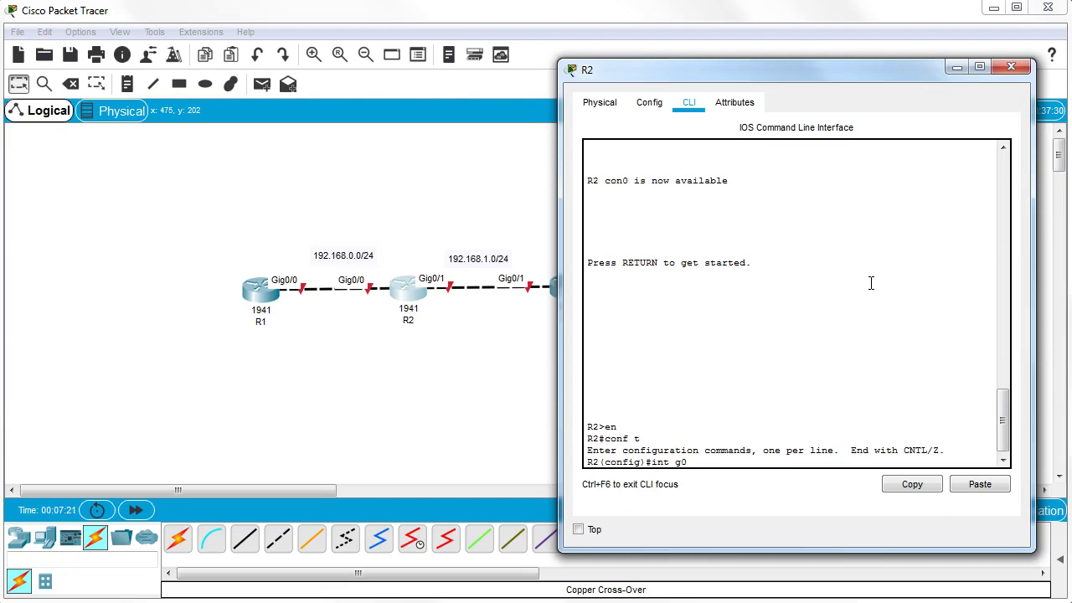
{"action": "type", "text": "/0"}
{"action": "key", "text": "Return"}
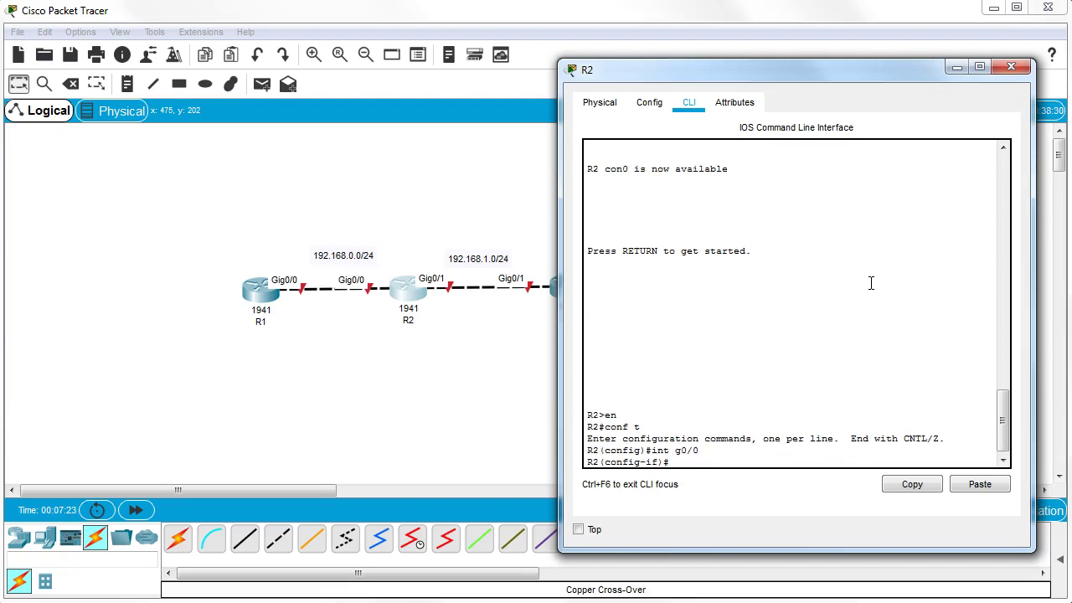
{"action": "type", "text": "ip address 192.168.0.2 255.255.255.0"}
{"action": "key", "text": "Return"}
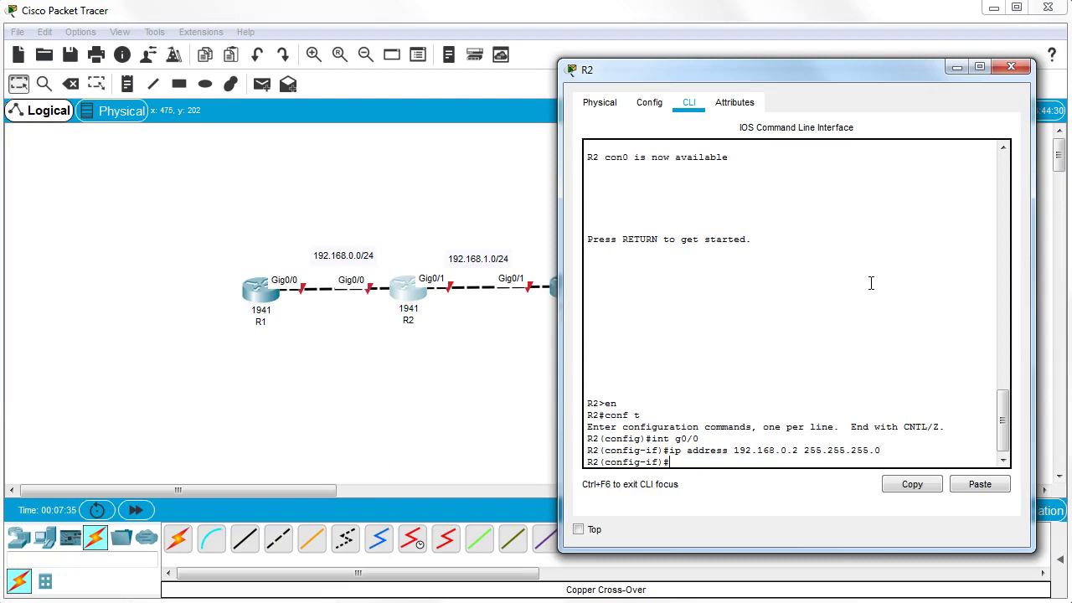
{"action": "type", "text": "no shutdown"}
{"action": "key", "text": "Return"}
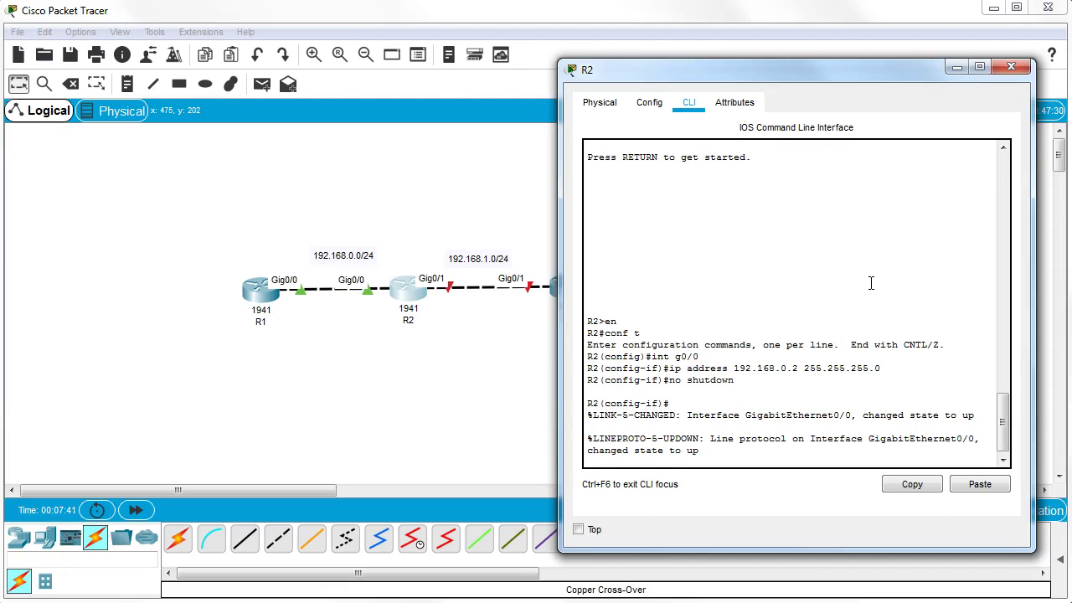
{"action": "key", "text": "Return"}
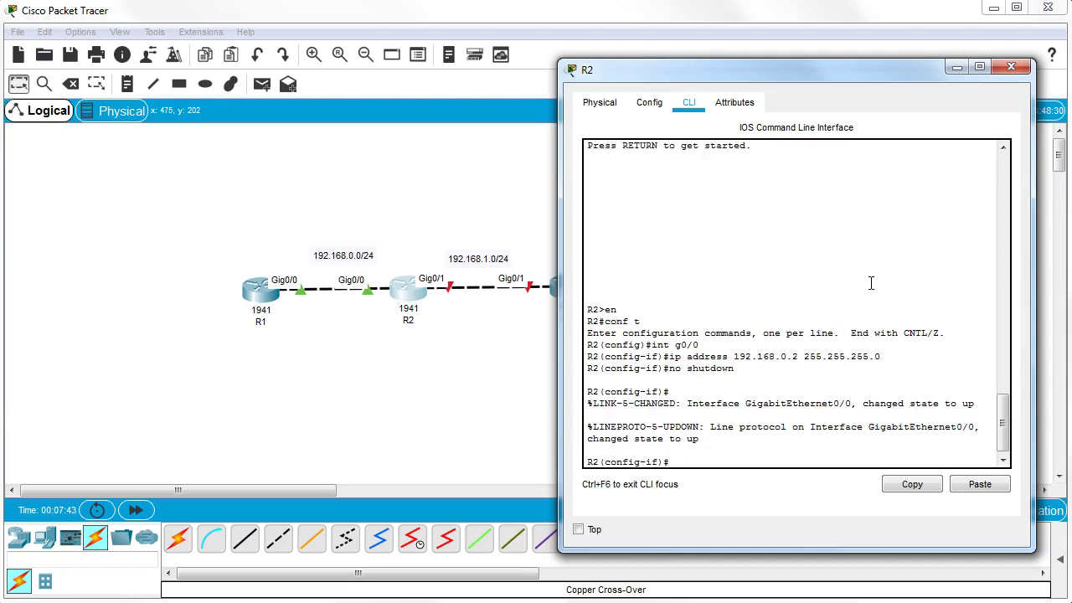
- Ping R1 at 192.168.0.1 from R2, then select interface g0/1 for configuration
{"action": "type", "text": "do ping 192.168.0"}
{"action": "key", "text": "Return"}
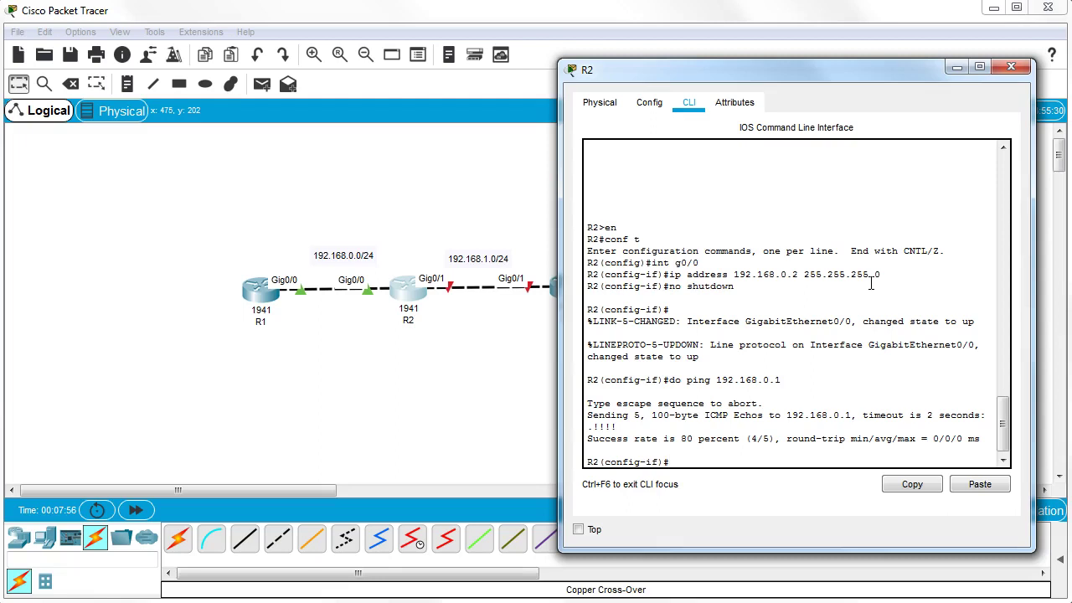
{"action": "type", "text": "int g0/1"}
{"action": "key", "text": "Return"}
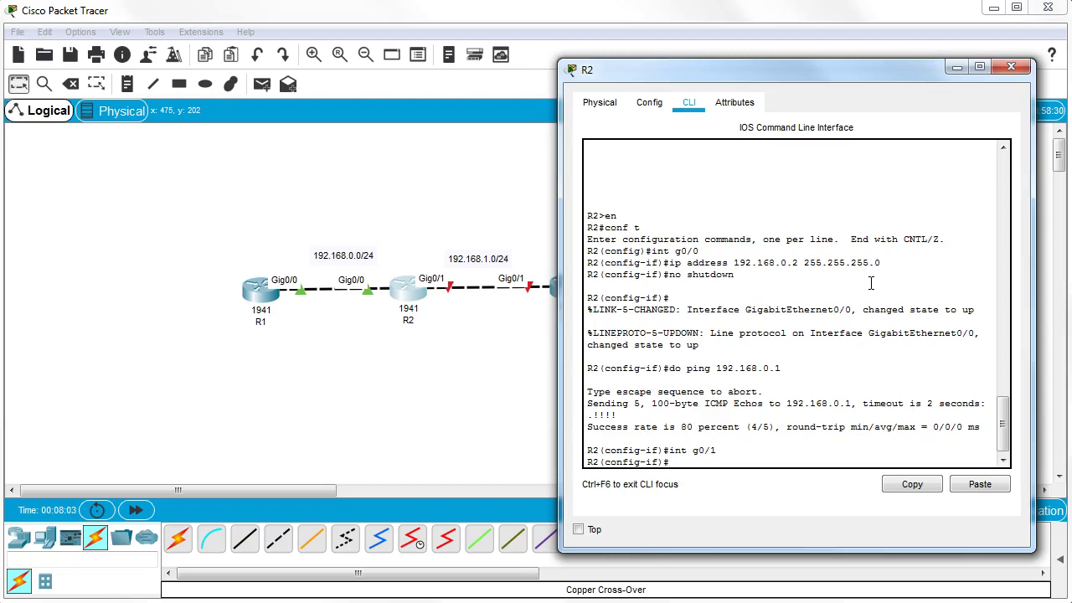
- Set R2's Gig0/1 to 192.168.1.2 255.255.255.0 and enable it with no shutdown
{"action": "type", "text": "ip address 192.168."}
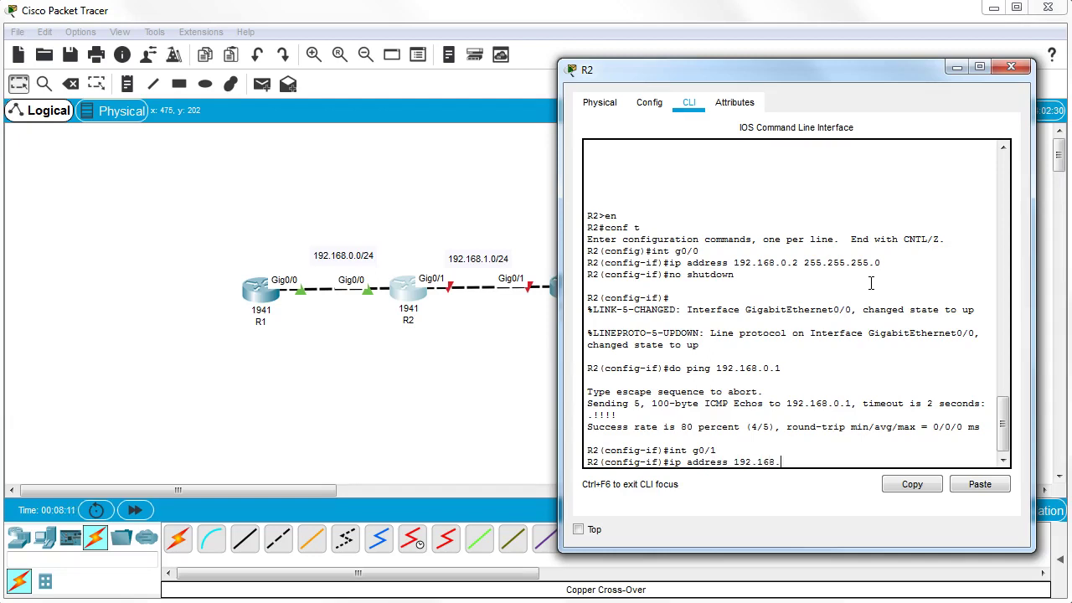
{"action": "type", "text": "1.2 255.255.255."}
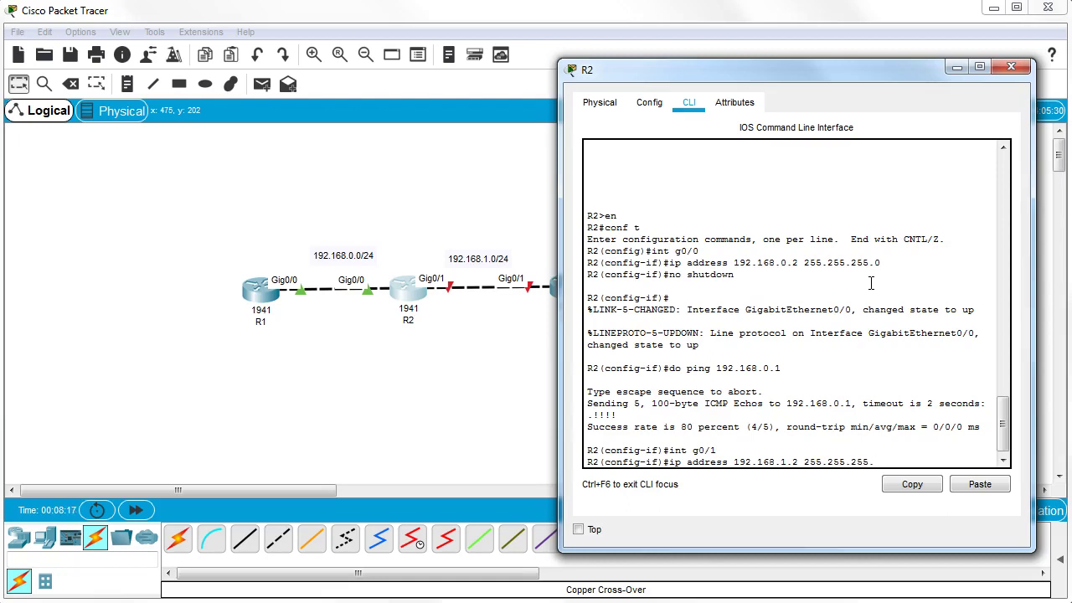
{"action": "type", "text": "0"}
{"action": "key", "text": "Return"}
{"action": "type", "text": "no sh"}
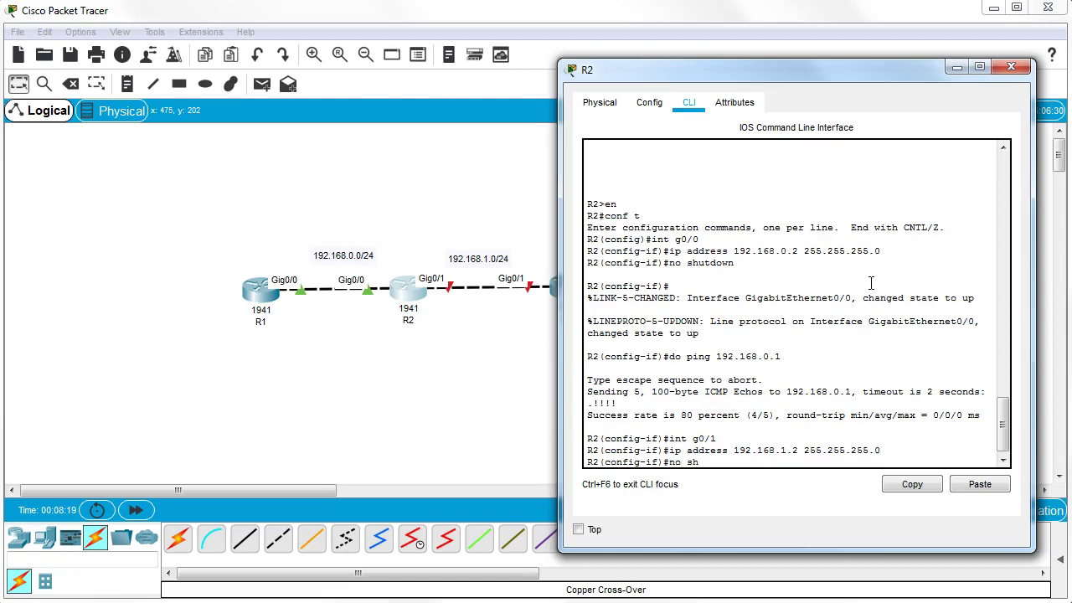
{"action": "type", "text": "utdown"}
{"action": "key", "text": "Return"}
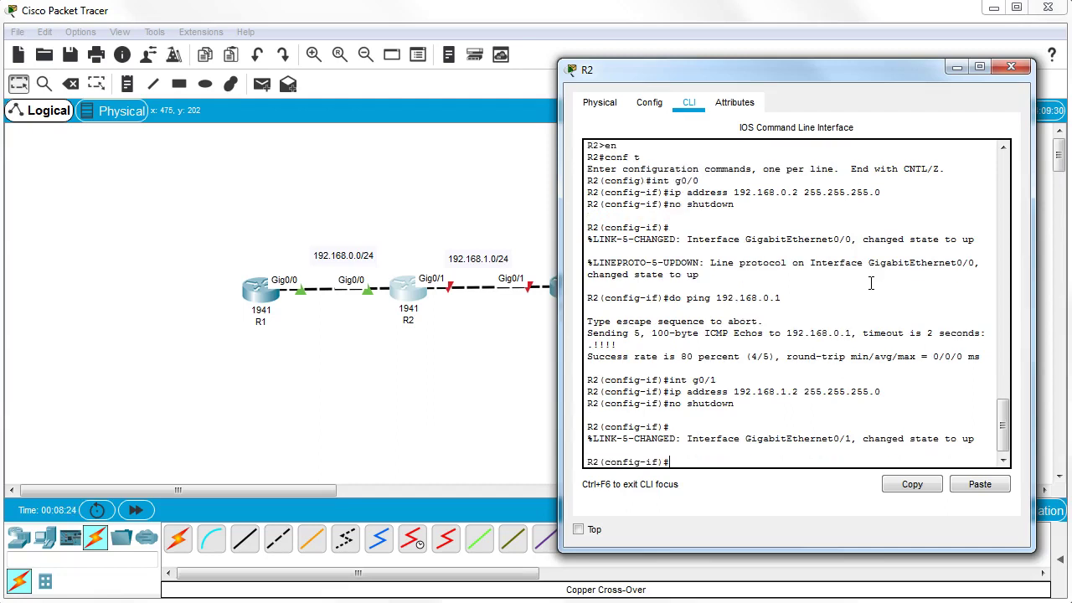
- Switch from R2 to R3's CLI and enter global configuration mode
{"action": "left_click", "coordinate": [1011, 67]}
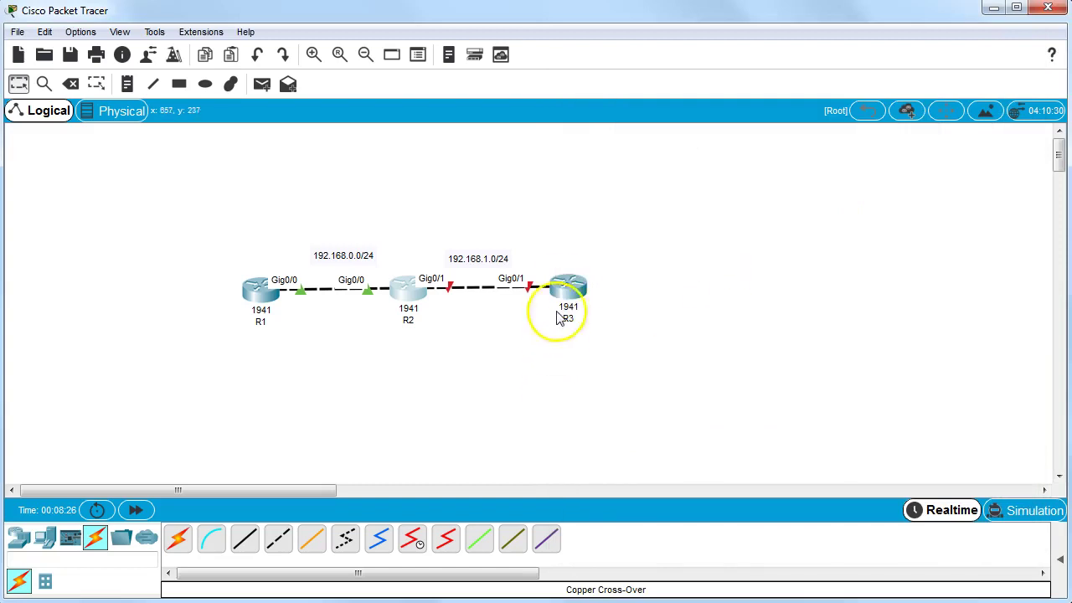
{"action": "left_click", "coordinate": [574, 289]}
{"action": "left_click_drag", "start_coordinate": [366, 96], "coordinate": [903, 78]}
{"action": "left_click", "coordinate": [865, 350]}
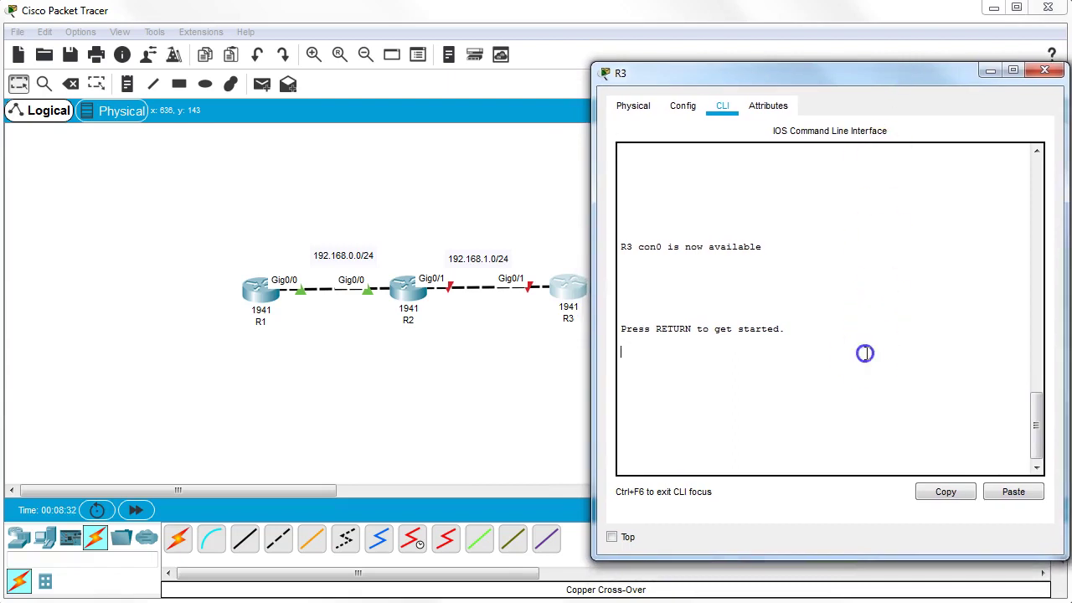
{"action": "key", "text": "Return"}
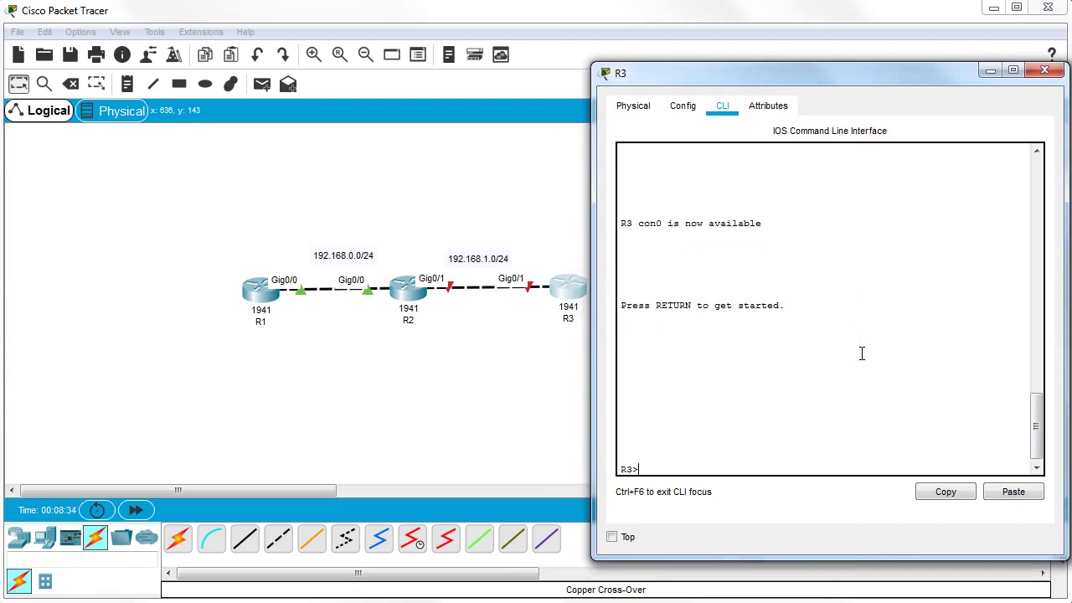
{"action": "type", "text": "en"}
{"action": "key", "text": "Return"}
{"action": "type", "text": "c"}
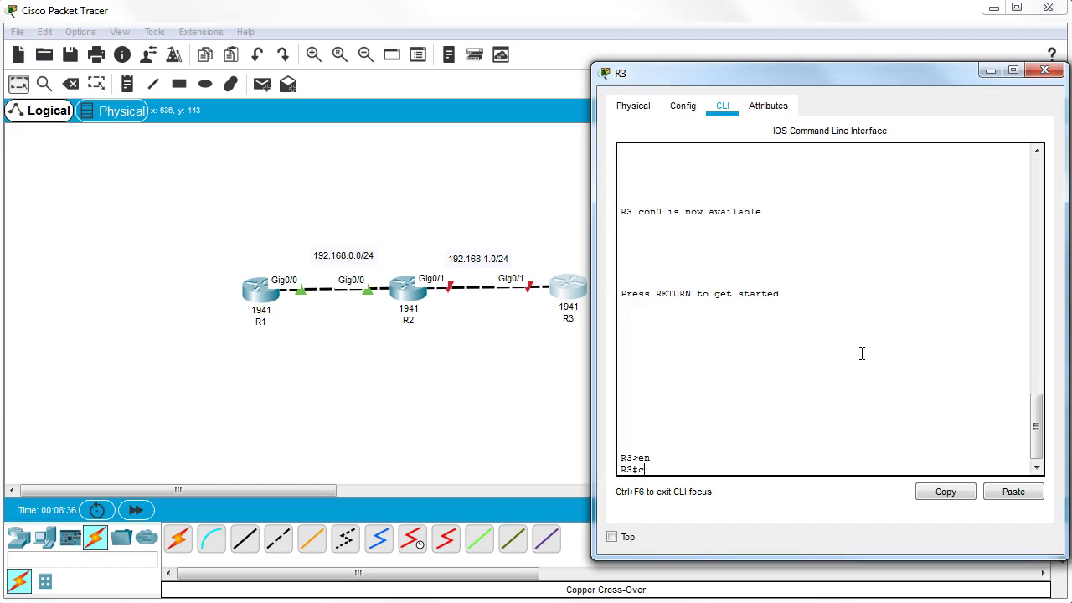
{"action": "type", "text": "onf t"}
{"action": "key", "text": "Return"}
- Assign R3's Gig0/1 the address 192.168.1.3 255.255.255.0 and bring it up
{"action": "type", "text": "int g0/1"}
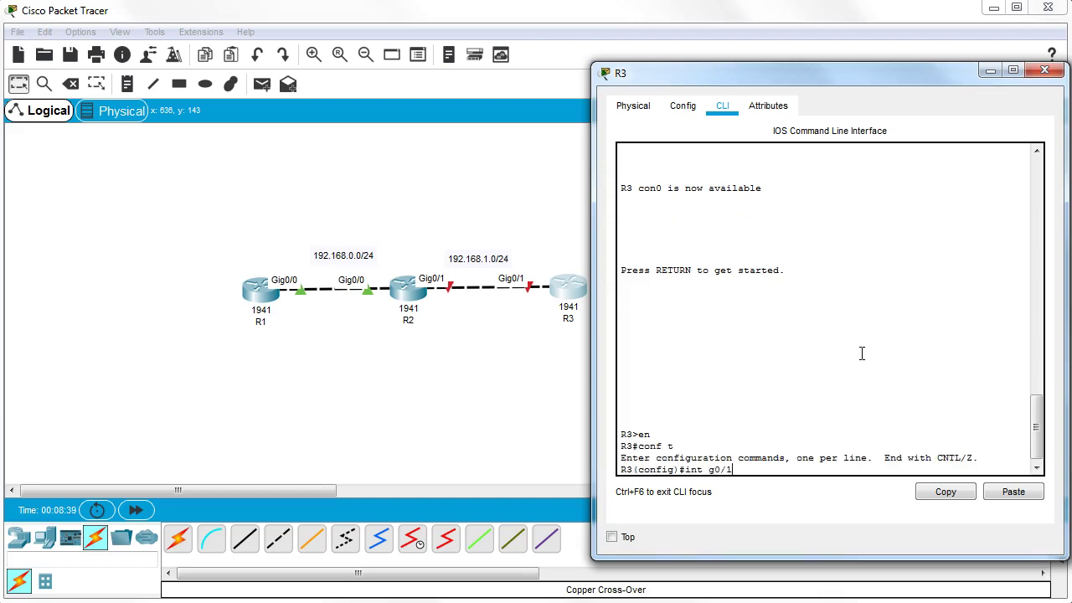
{"action": "key", "text": "Return"}
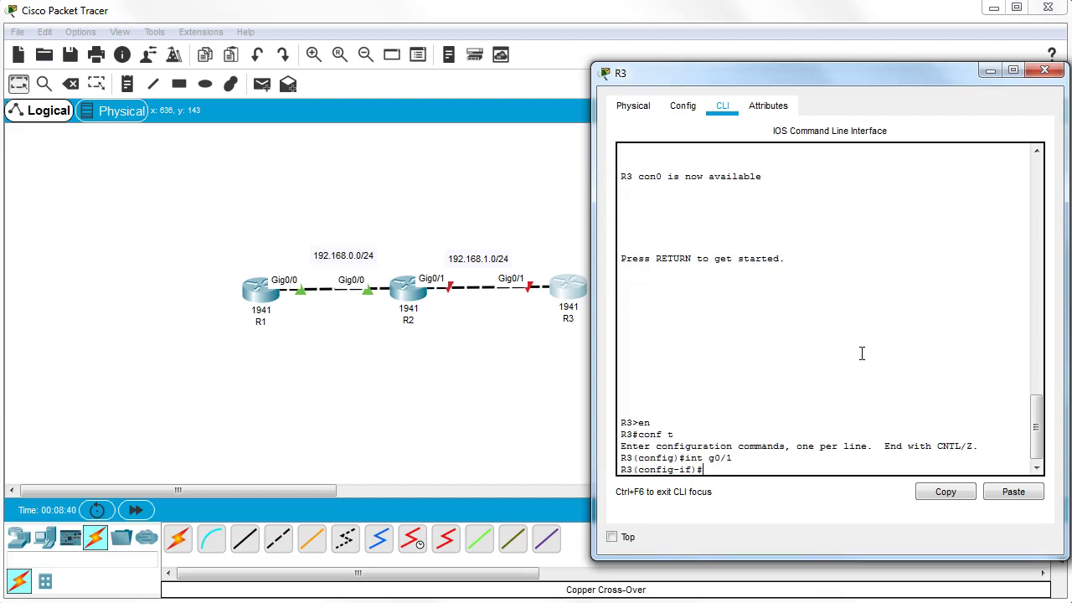
{"action": "type", "text": "ip address 192.168.1.3 255.255.255"}
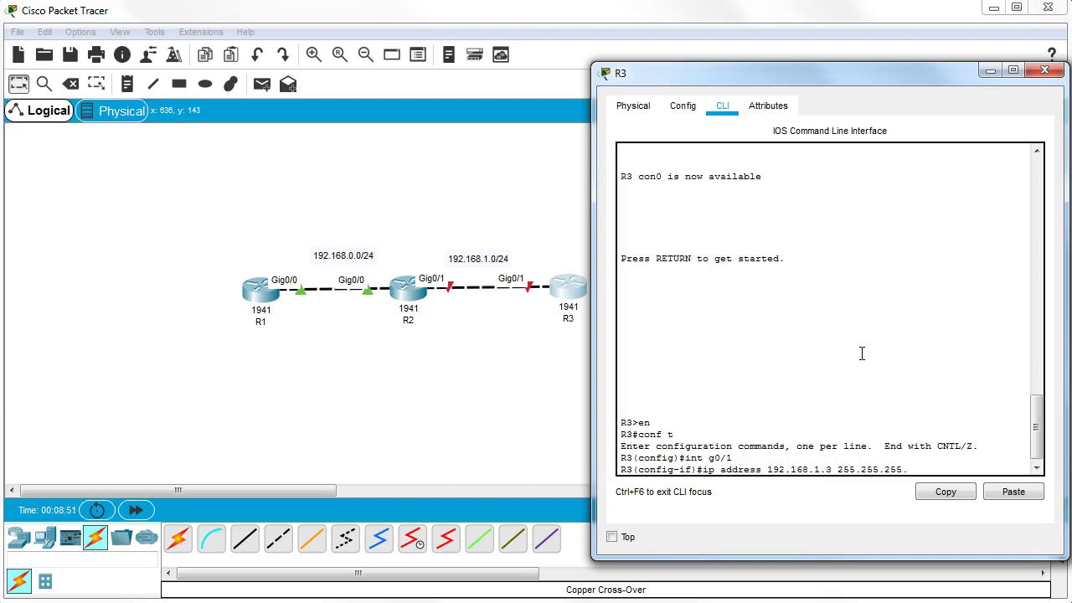
{"action": "type", "text": ".0"}
{"action": "key", "text": "Return"}
{"action": "type", "text": "no s"}
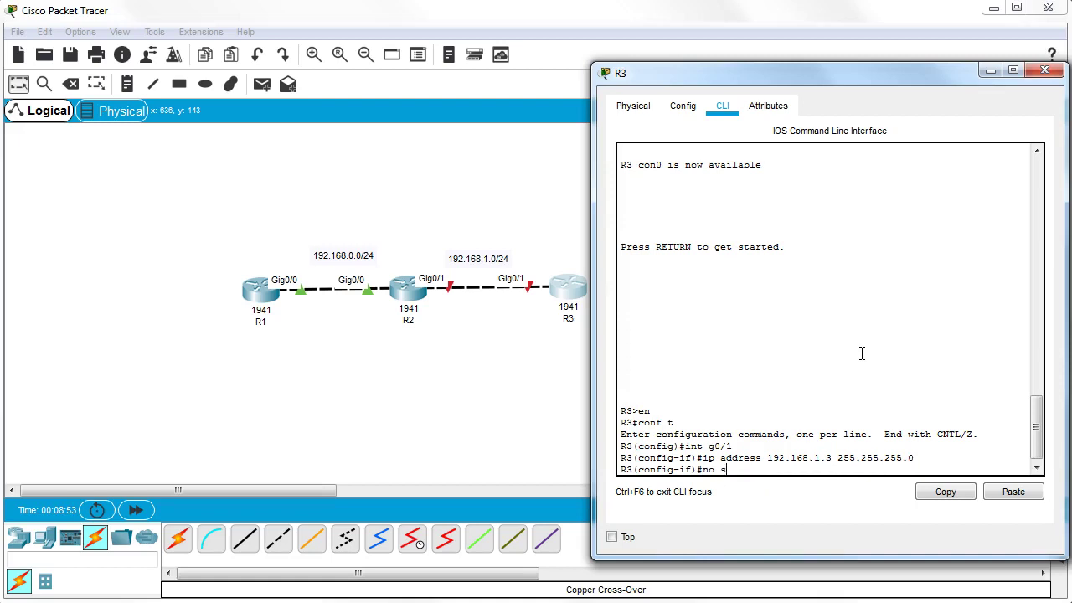
{"action": "type", "text": "hutdown"}
{"action": "key", "text": "Return"}
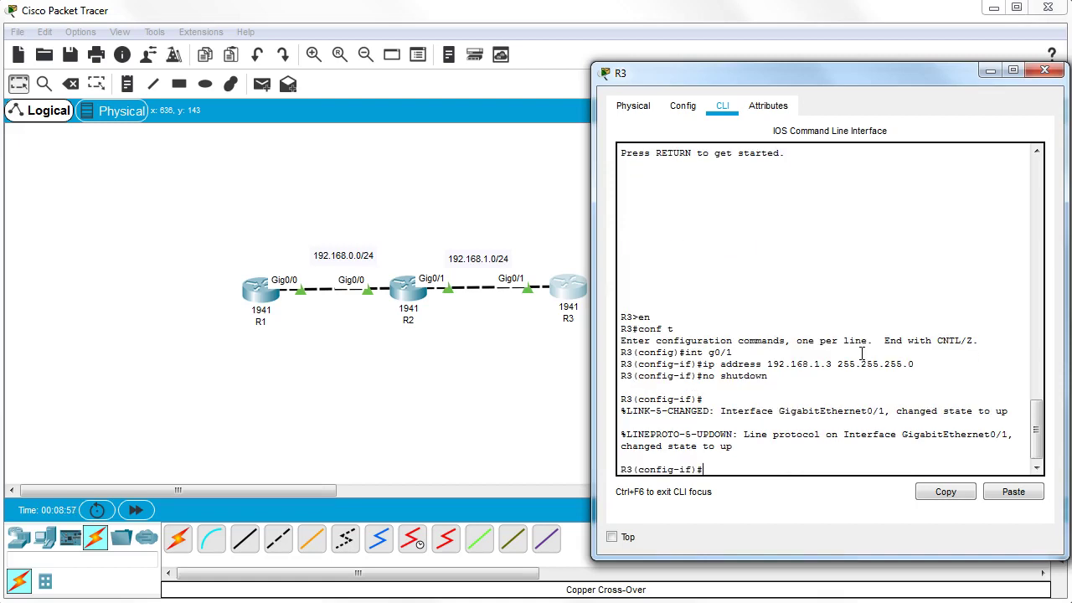
- Ping 192.168.1.2 and then 192.168.0.1 from R3
{"action": "type", "text": "do ping 192.168.1.2"}
{"action": "key", "text": "Return"}
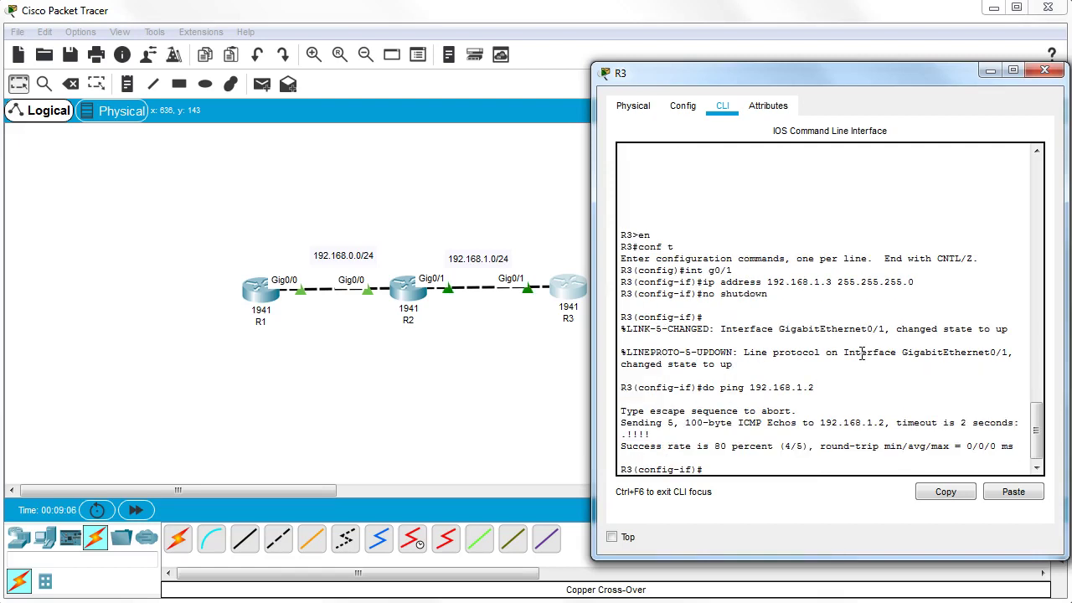
{"action": "key", "text": "Up"}
{"action": "key", "text": "BackSpace"}
{"action": "key", "text": "BackSpace"}
{"action": "key", "text": "BackSpace"}
{"action": "type", "text": "0.1"}
{"action": "key", "text": "Return"}
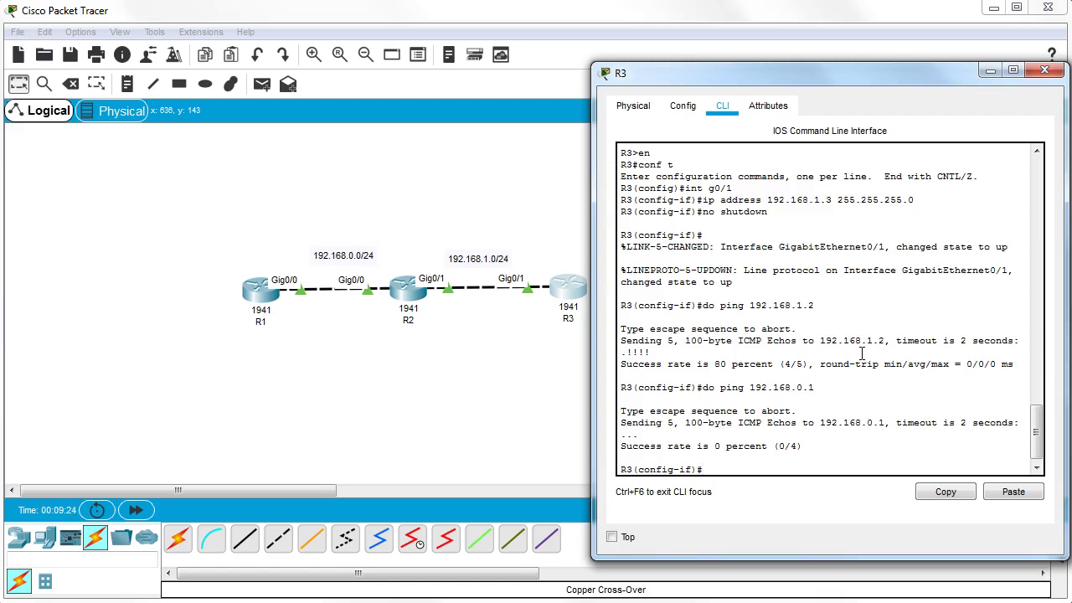
- Exit to privileged mode with end and run show ip route on R3
{"action": "type", "text": "end"}
{"action": "key", "text": "Return"}
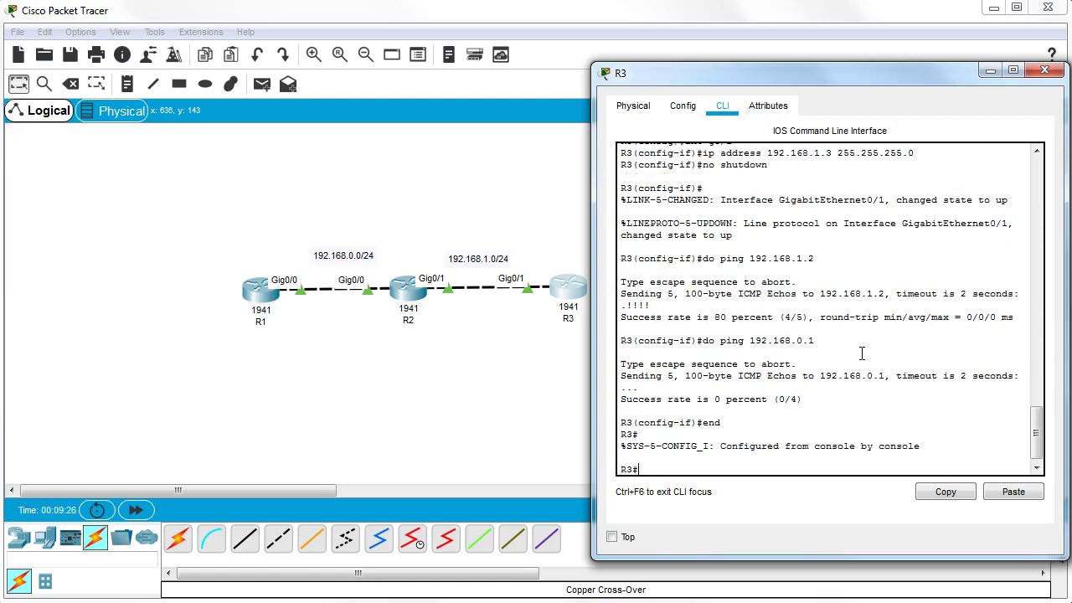
{"action": "type", "text": "show ip route"}
{"action": "key", "text": "Return"}
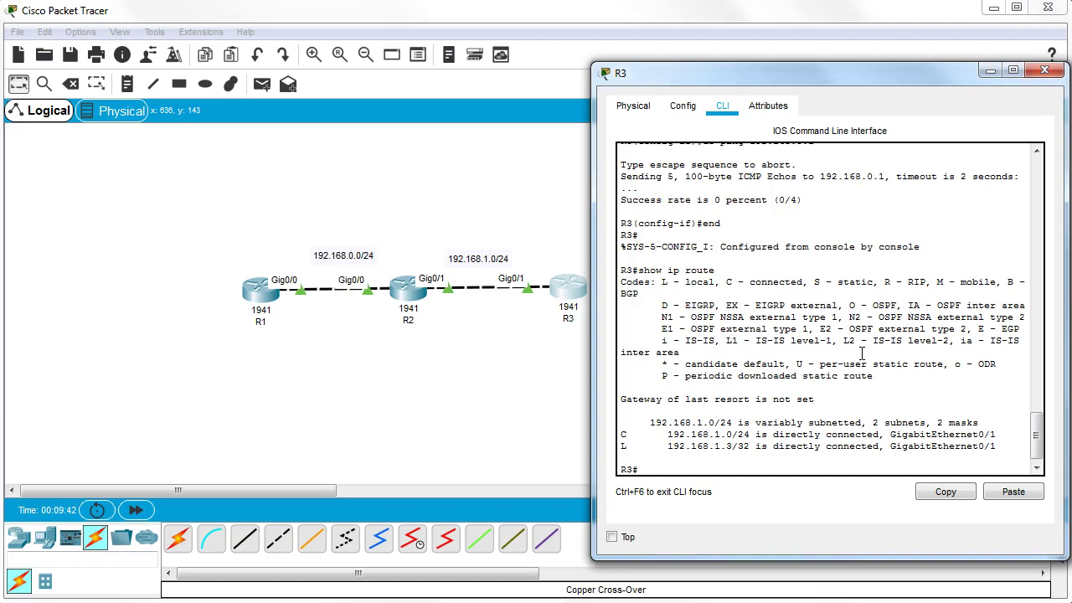
- On R3, configure router rip with network 192.168.1.0, then exit RIP configuration
{"action": "type", "text": "conf t"}
{"action": "key", "text": "Return"}
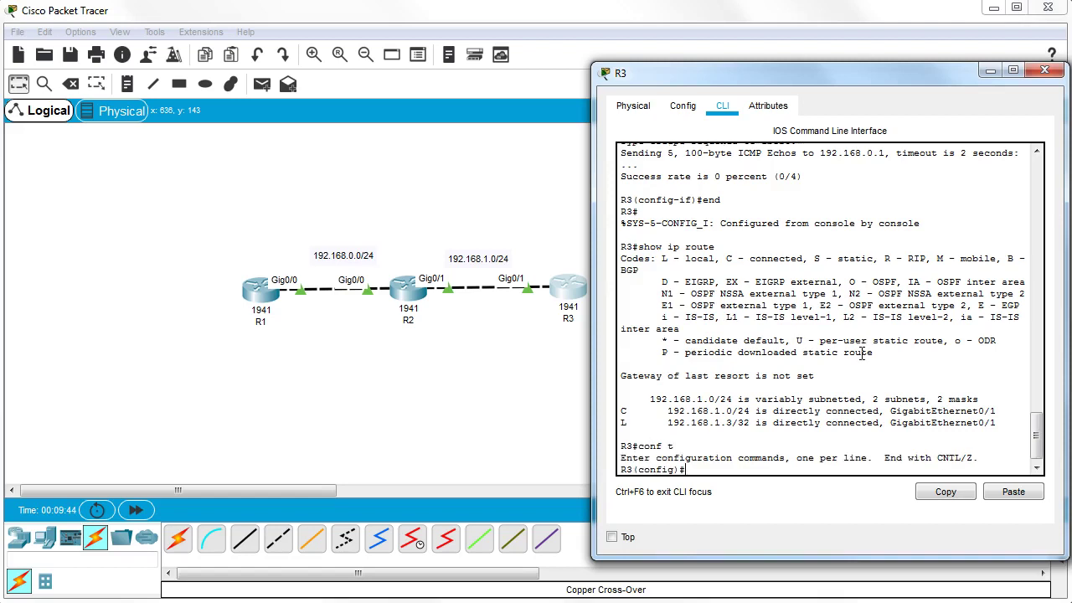
{"action": "type", "text": "in"}
{"action": "key", "text": "BackSpace"}
{"action": "type", "text": "router rip"}
{"action": "key", "text": "Return"}
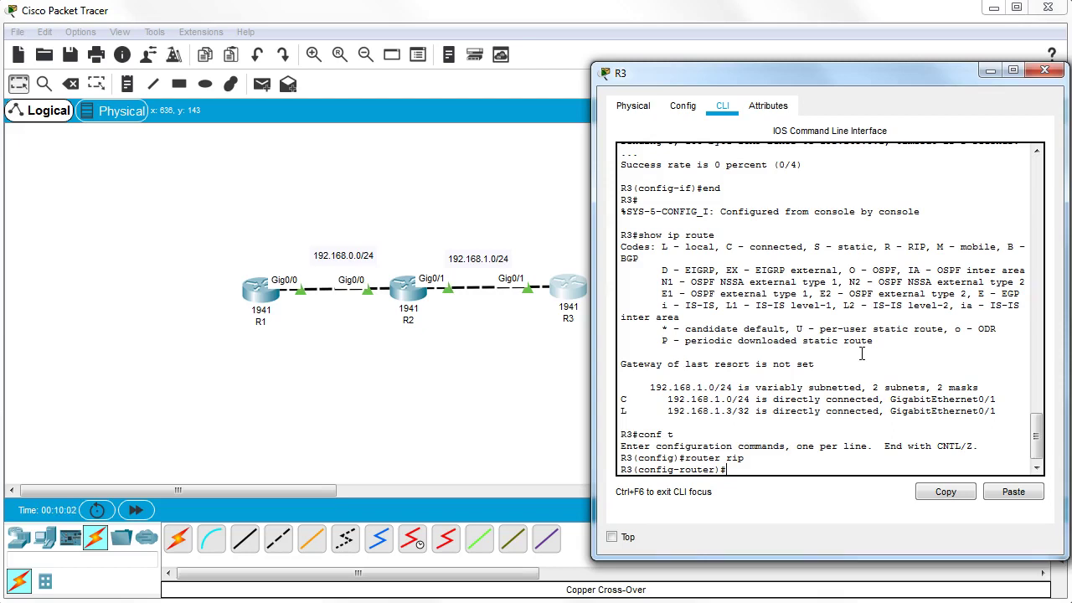
{"action": "type", "text": "network 192.168.1.0"}
{"action": "key", "text": "Return"}
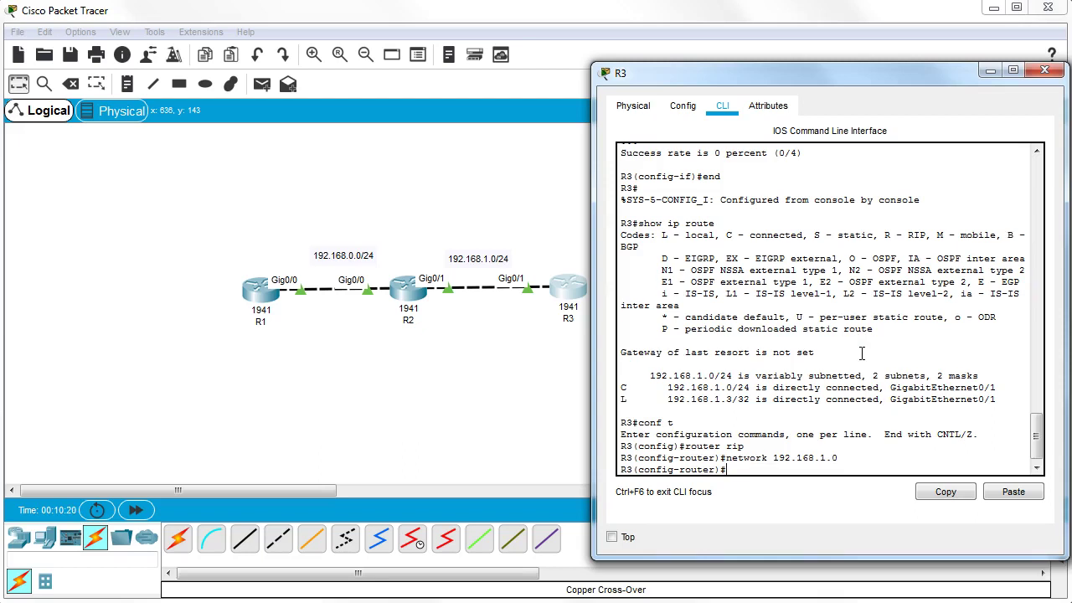
{"action": "type", "text": "exit"}
{"action": "key", "text": "Return"}
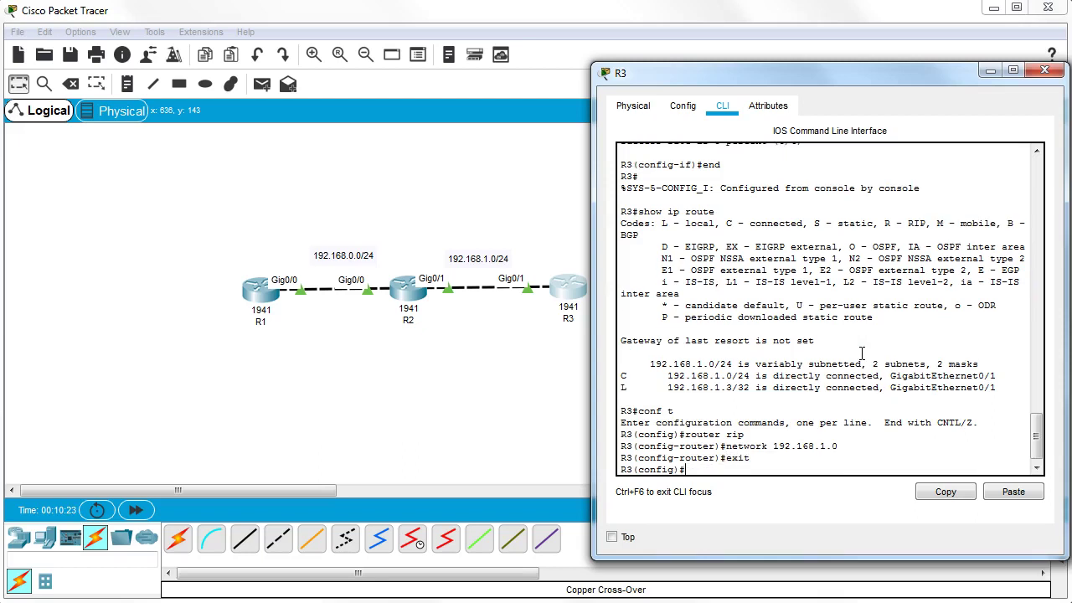
- Switch from R3 to R2's console and exit interface configuration mode
{"action": "left_click", "coordinate": [1036, 74]}
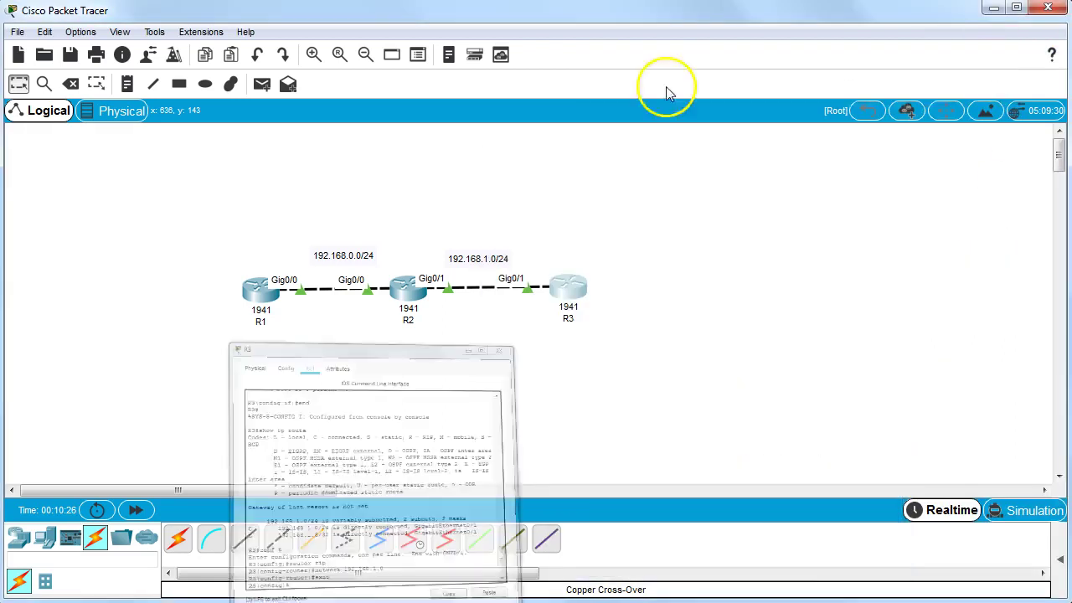
{"action": "left_click", "coordinate": [405, 300]}
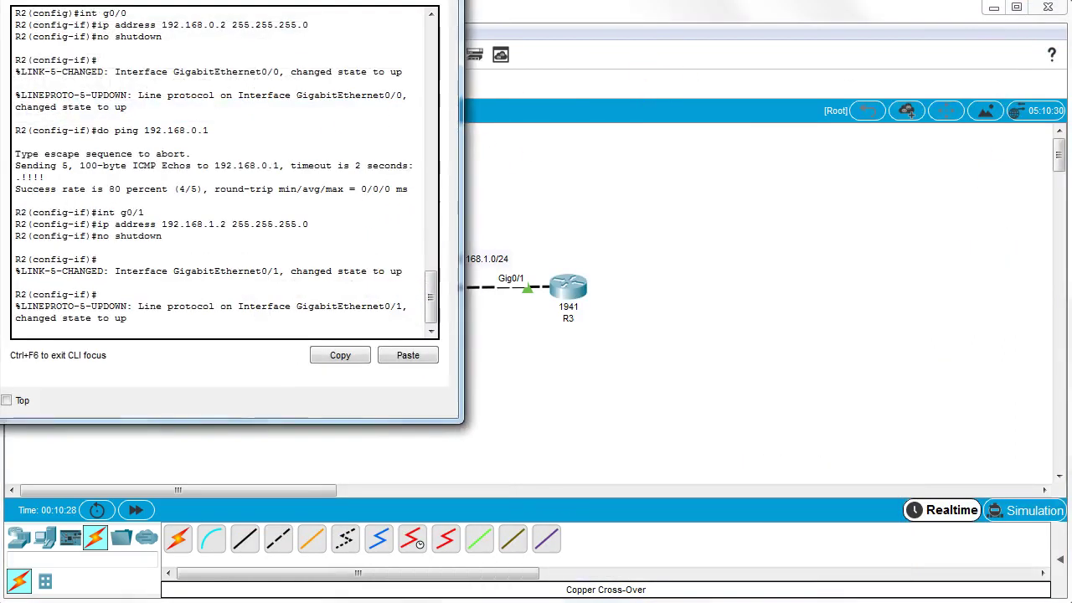
{"action": "left_click_drag", "start_coordinate": [293, 4], "coordinate": [853, 69]}
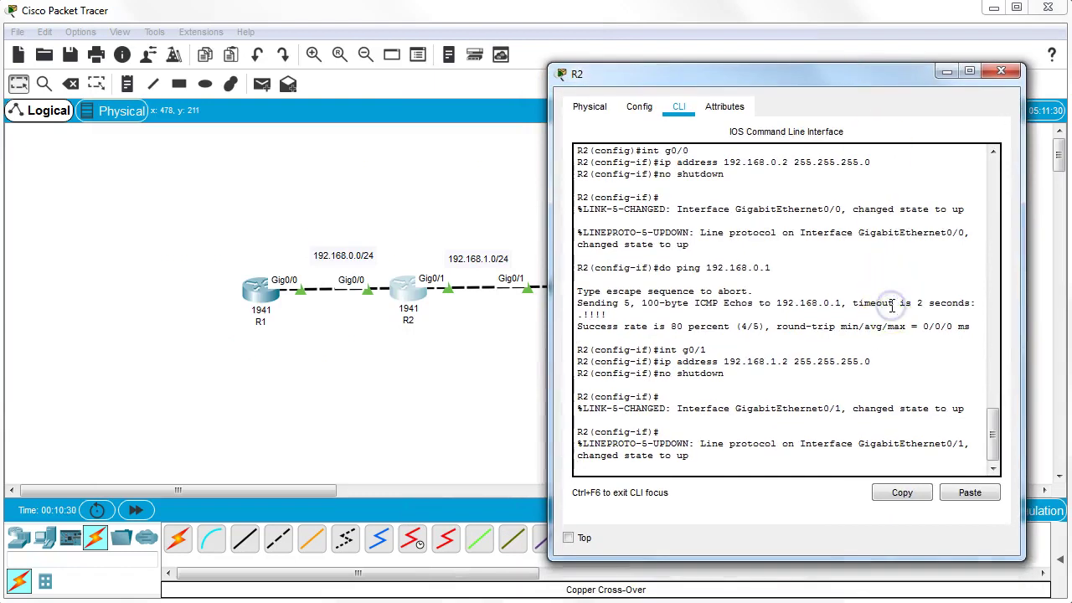
{"action": "key", "text": "Return"}
{"action": "type", "text": "exit"}
{"action": "key", "text": "Return"}
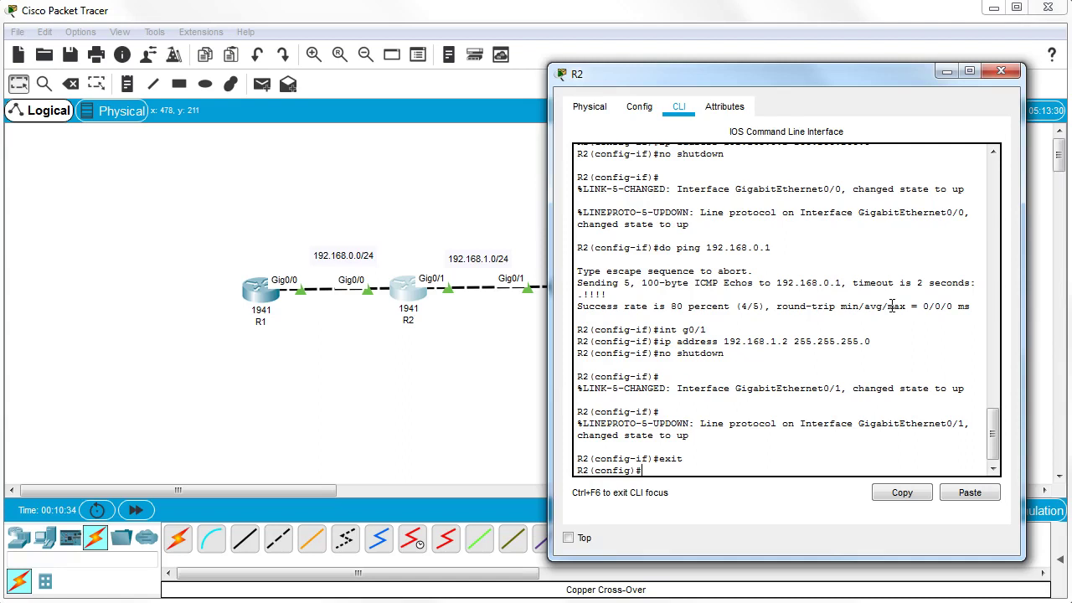
- Configure router rip on R2 with networks 192.168.0.0 and 192.168.1.0
{"action": "type", "text": "router rip"}
{"action": "key", "text": "Return"}
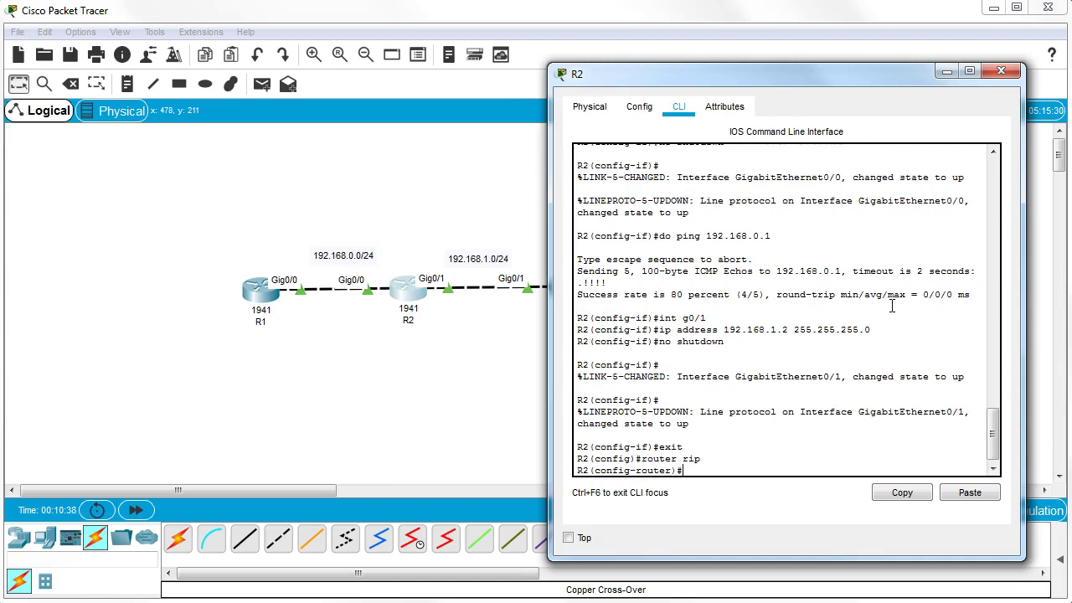
{"action": "type", "text": "network 192.168.0.0"}
{"action": "key", "text": "Return"}
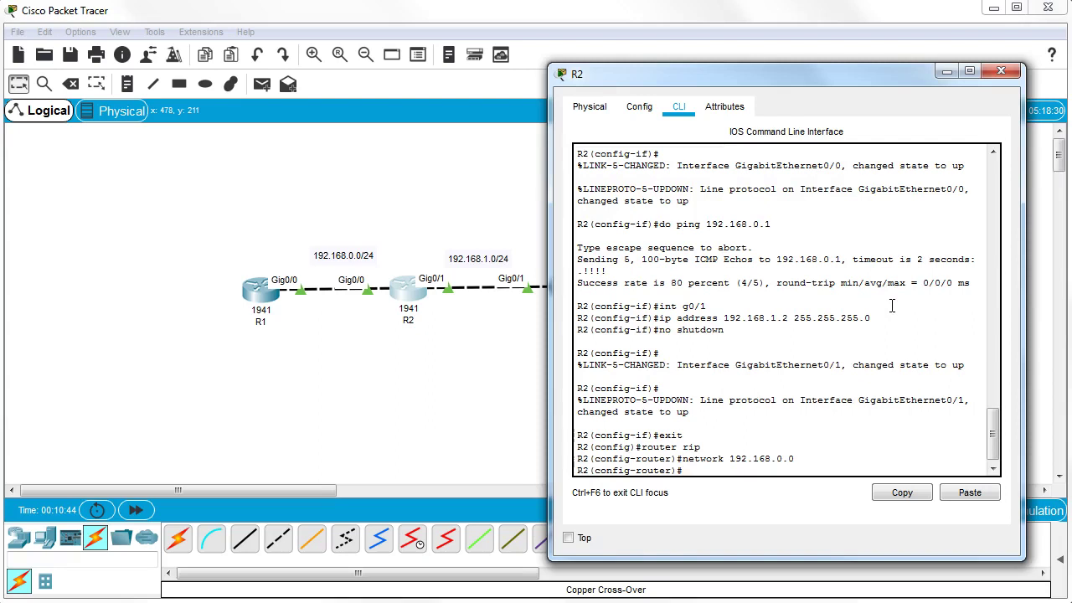
{"action": "key", "text": "Up"}
{"action": "key", "text": "BackSpace"}
{"action": "key", "text": "BackSpace"}
{"action": "key", "text": "BackSpace"}
{"action": "type", "text": "1.0"}
{"action": "key", "text": "Return"}
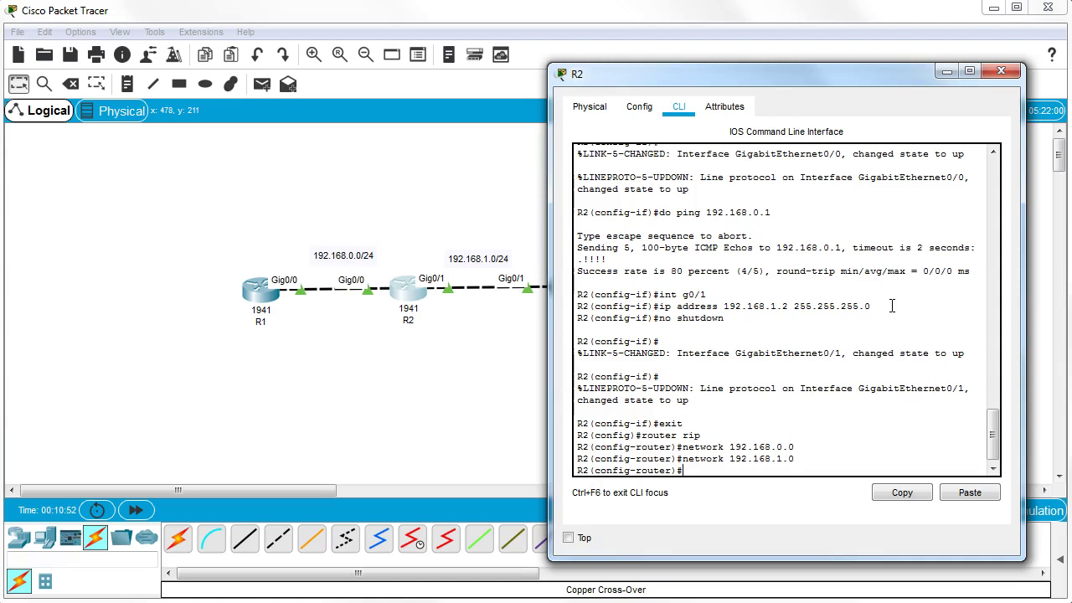
- Switch from R2 to R1's console and exit interface configuration mode
{"action": "left_click", "coordinate": [1005, 74]}
{"action": "left_click", "coordinate": [256, 295]}
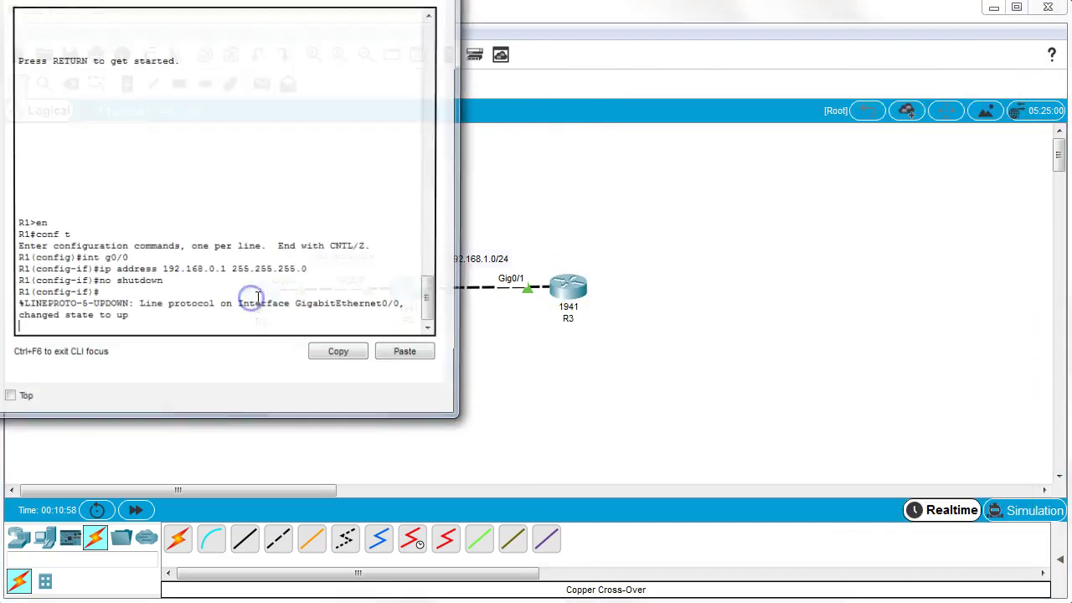
{"action": "left_click_drag", "start_coordinate": [263, 14], "coordinate": [955, 77]}
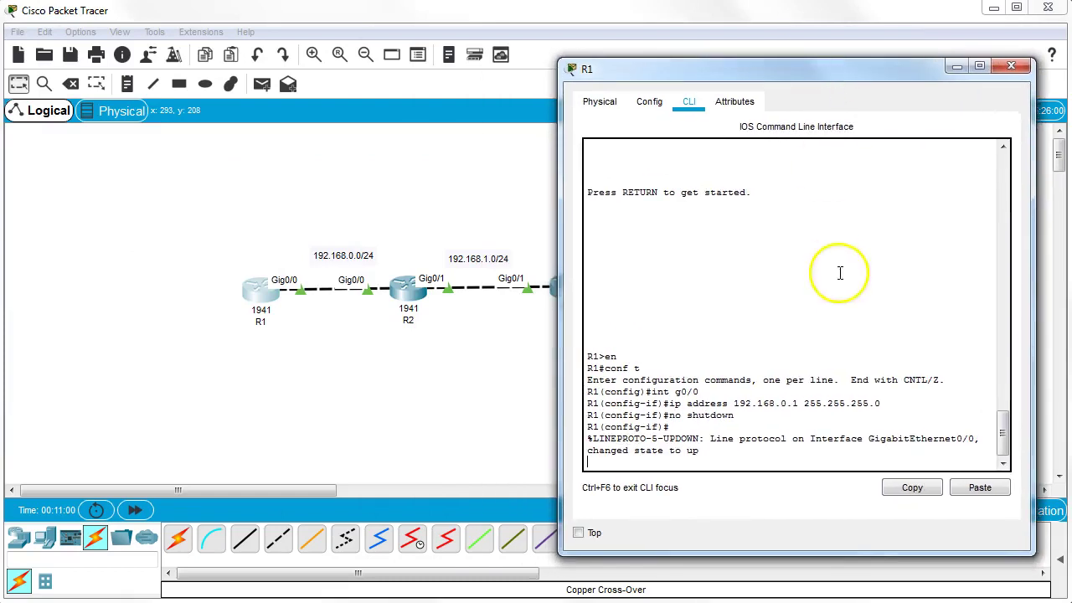
{"action": "left_click", "coordinate": [841, 273]}
{"action": "key", "text": "Return"}
{"action": "type", "text": "e"}
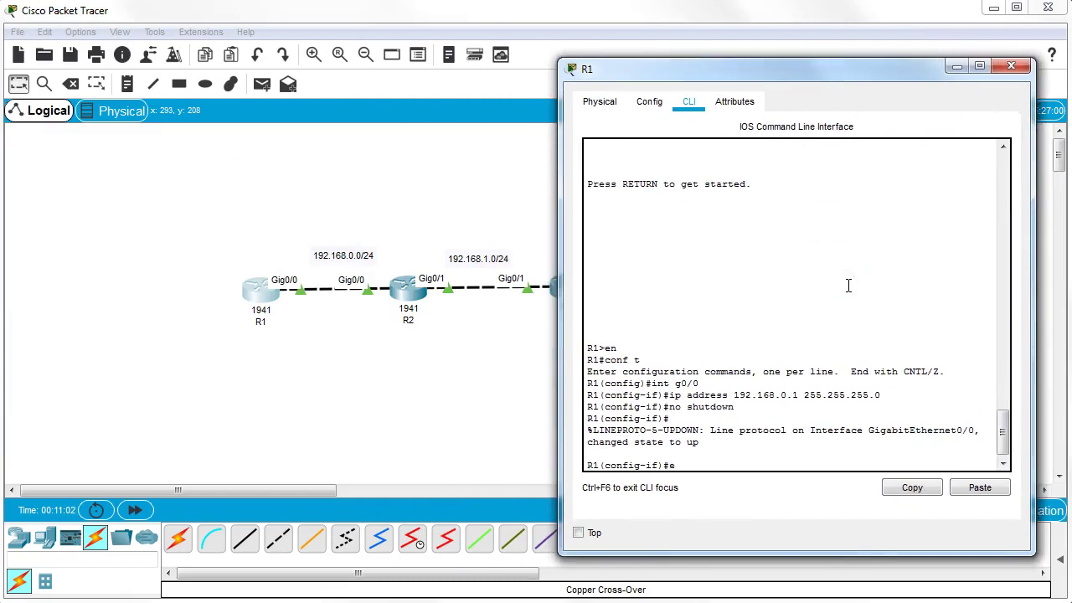
{"action": "type", "text": "xit"}
{"action": "key", "text": "Return"}
- Configure router rip on R1 with network 192.168.0.0, then exit to privileged mode
{"action": "type", "text": "ro"}
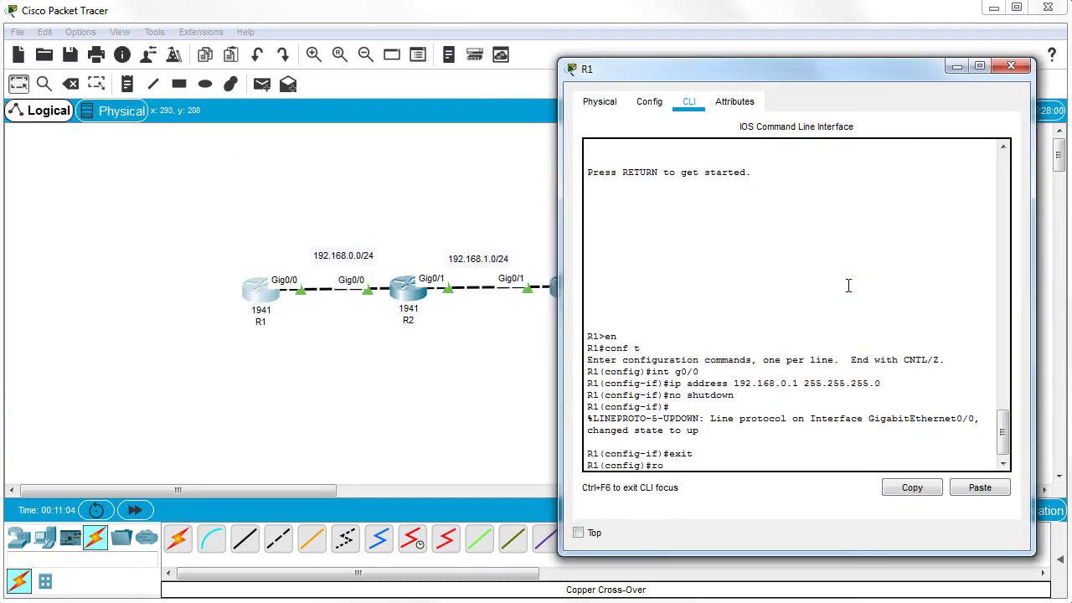
{"action": "type", "text": "uter rip"}
{"action": "key", "text": "Return"}
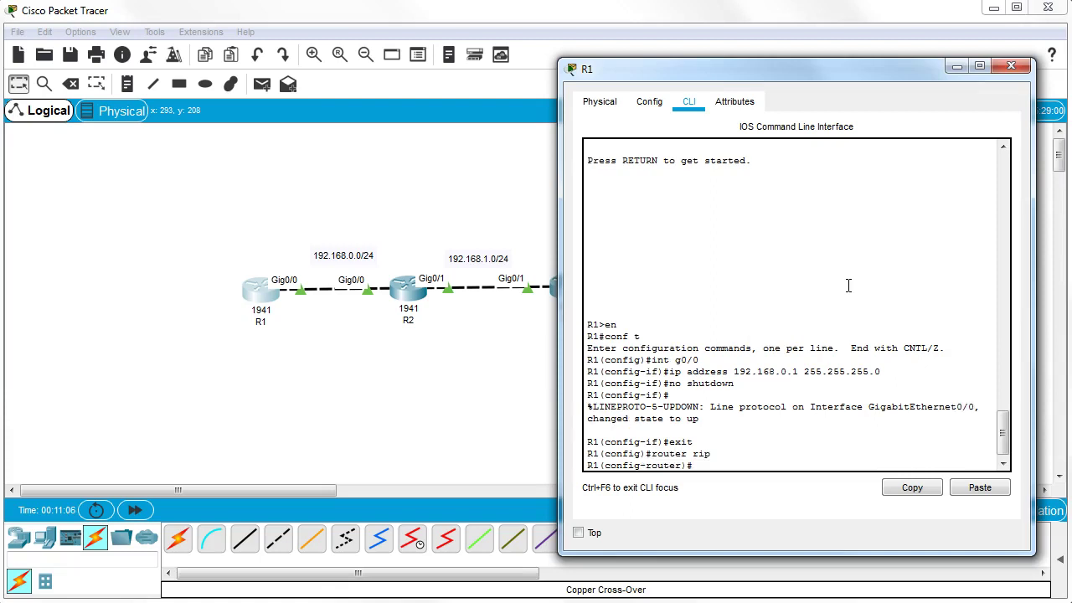
{"action": "type", "text": "network 192.168.0.0"}
{"action": "key", "text": "Return"}
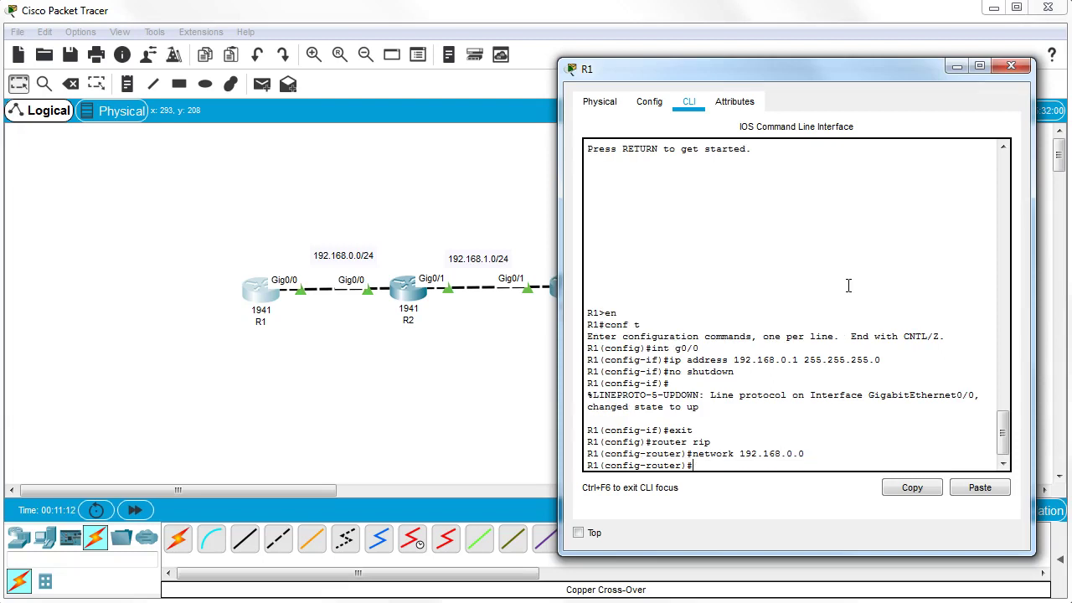
{"action": "type", "text": "exit"}
{"action": "key", "text": "Return"}
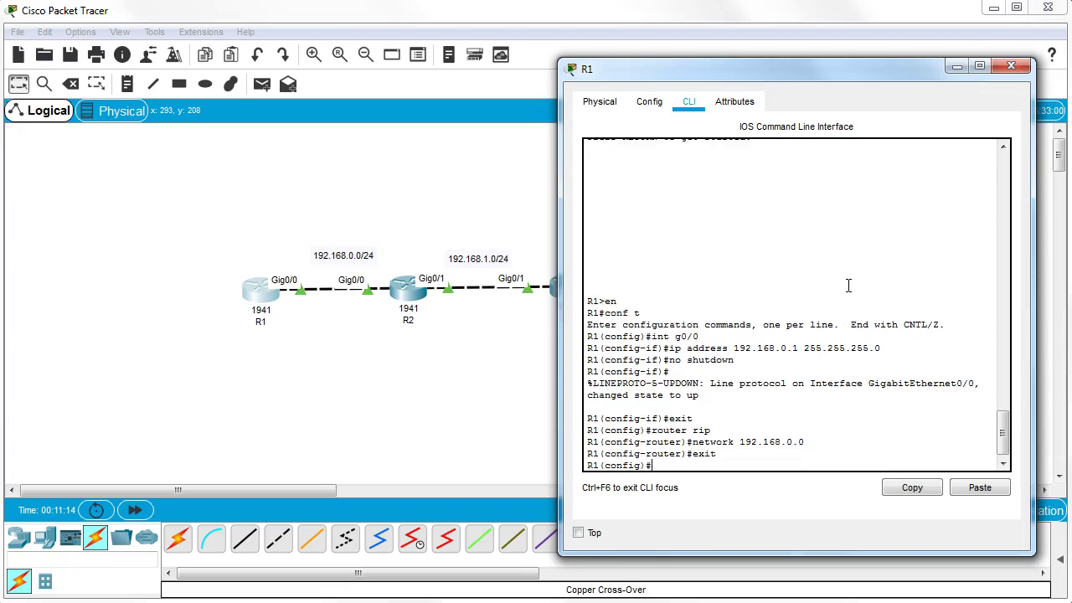
{"action": "type", "text": "exit"}
{"action": "key", "text": "Return"}
{"action": "key", "text": "Return"}
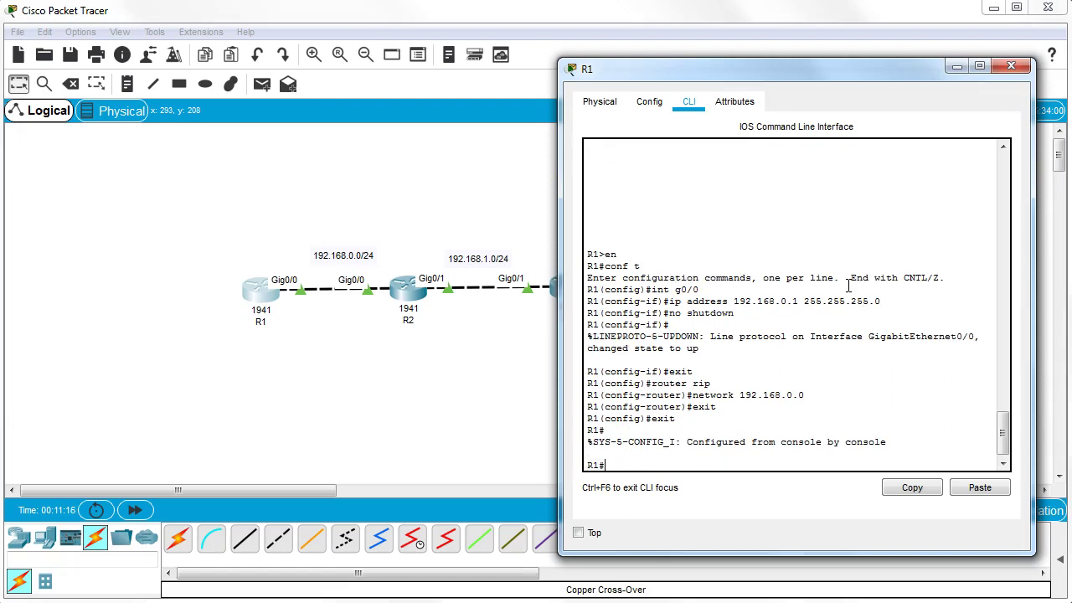
- Enter show ip route on R1 to check for the RIP-learned route
{"action": "type", "text": "show ip route"}
{"action": "key", "text": "Return"}
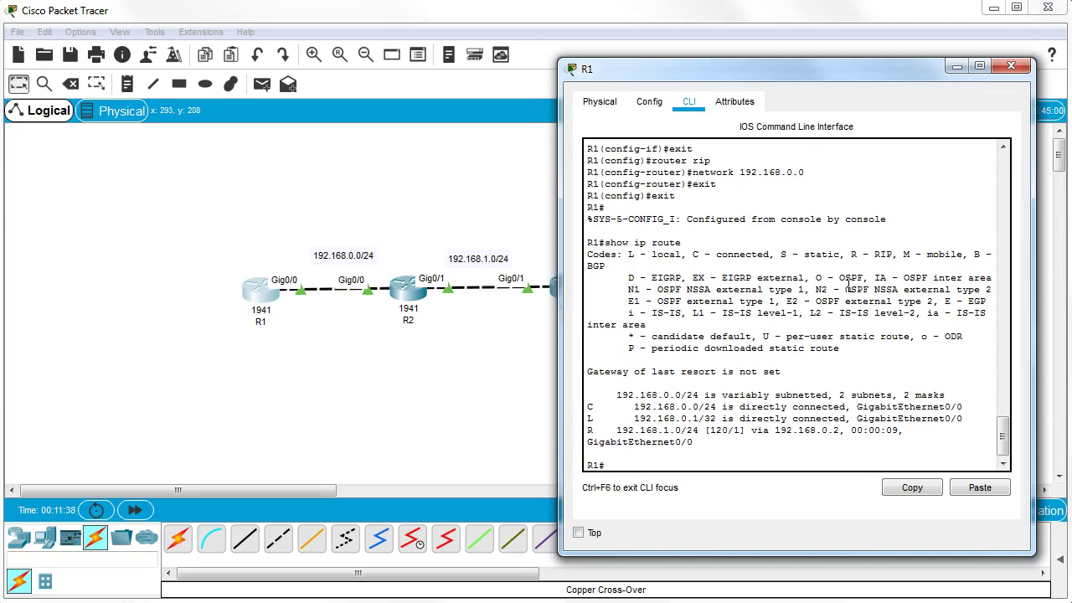
- Ping 192.168.1.3 from R1, then traceroute to 192.168.1.3
{"action": "type", "text": "ping 192.168.1.3"}
{"action": "key", "text": "Return"}
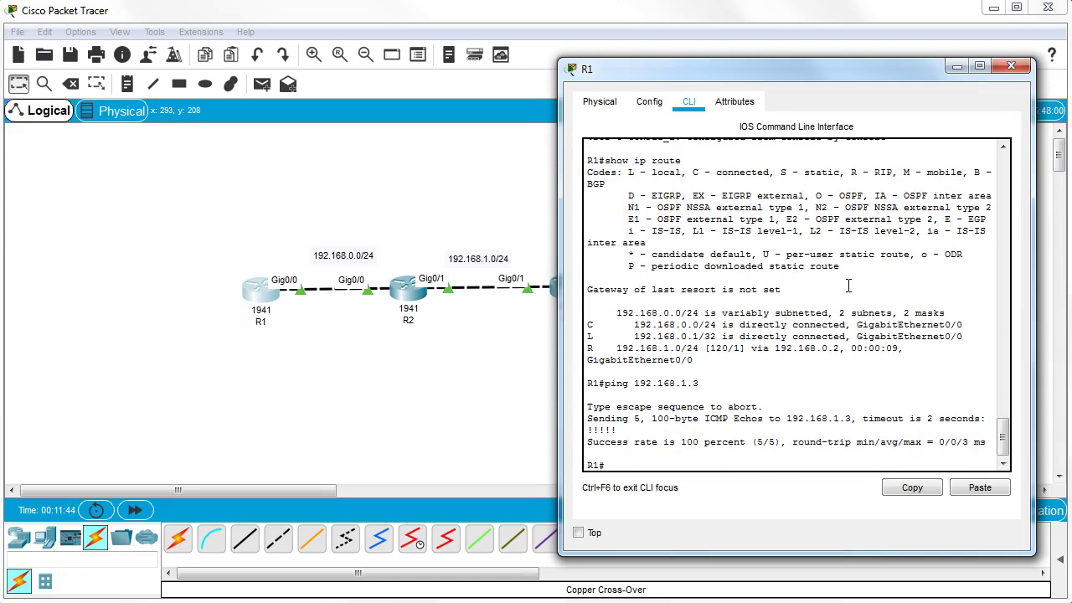
{"action": "key", "text": "Up"}
{"action": "key", "text": "Left"}
{"action": "key", "text": "Left"}
{"action": "key", "text": "Left"}
{"action": "key", "text": "Left"}
{"action": "key", "text": "Left"}
{"action": "key", "text": "Left"}
{"action": "key", "text": "Left"}
{"action": "key", "text": "Left"}
{"action": "key", "text": "Left"}
{"action": "key", "text": "Left"}
{"action": "key", "text": "Left"}
{"action": "key", "text": "Left"}
{"action": "key", "text": "BackSpace"}
{"action": "key", "text": "BackSpace"}
{"action": "key", "text": "BackSpace"}
{"action": "key", "text": "BackSpace"}
{"action": "type", "text": "traceroute"}
{"action": "key", "text": "Return"}
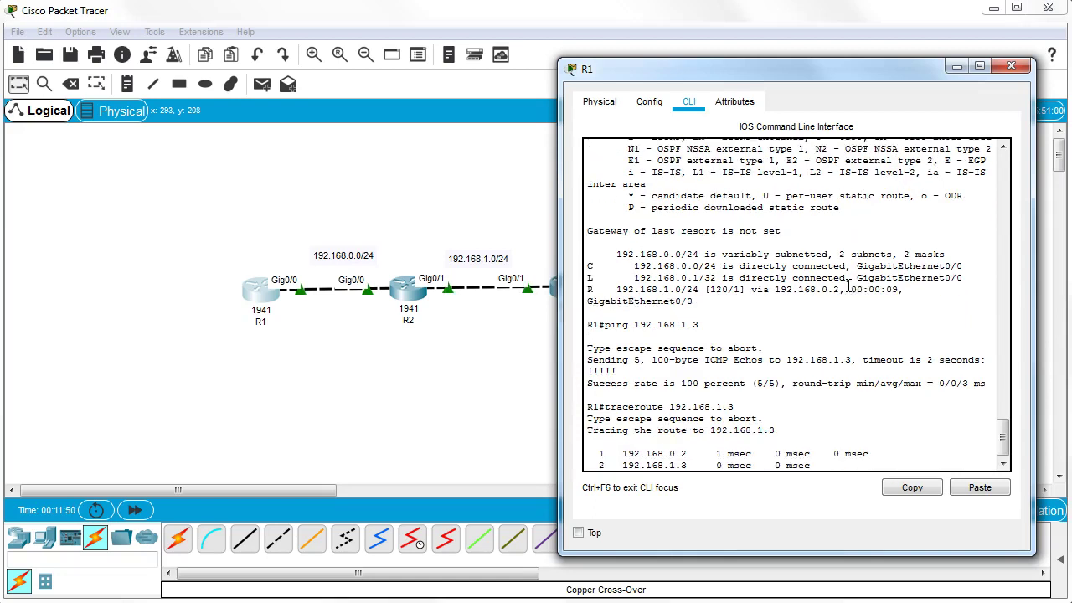